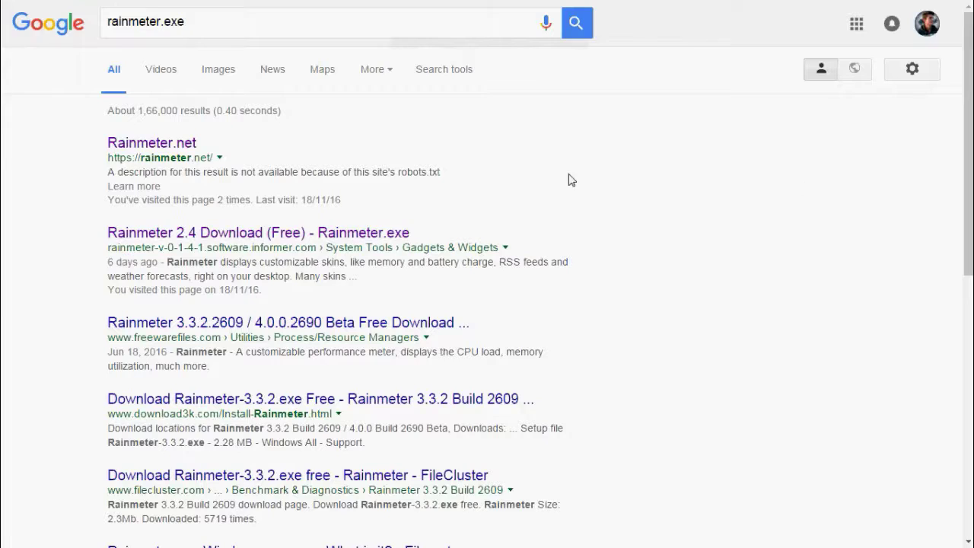
- Open the Rainmeter.net result and highlight its Download box with the 4.0 Beta and 3.3.2 Final links
drag(190, 24, 90, 28)
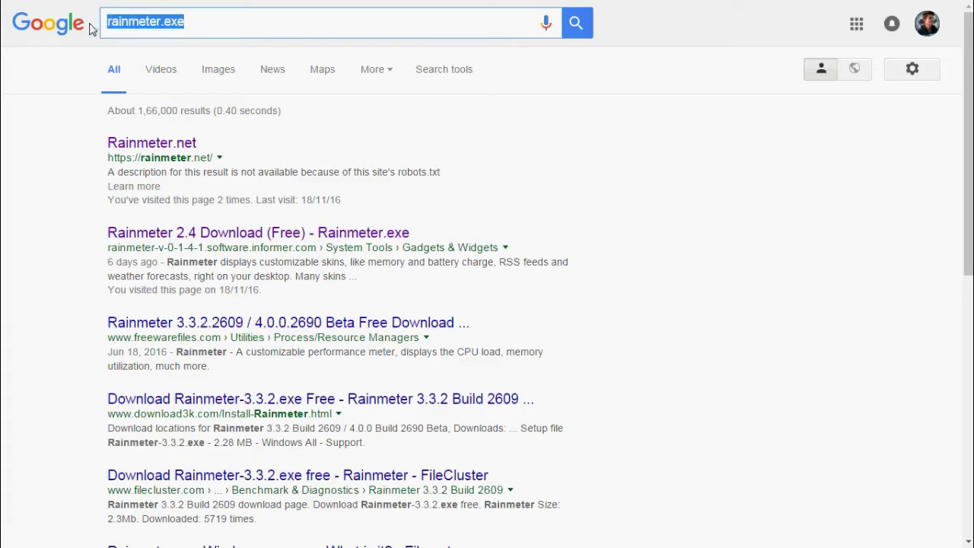
click(382, 145)
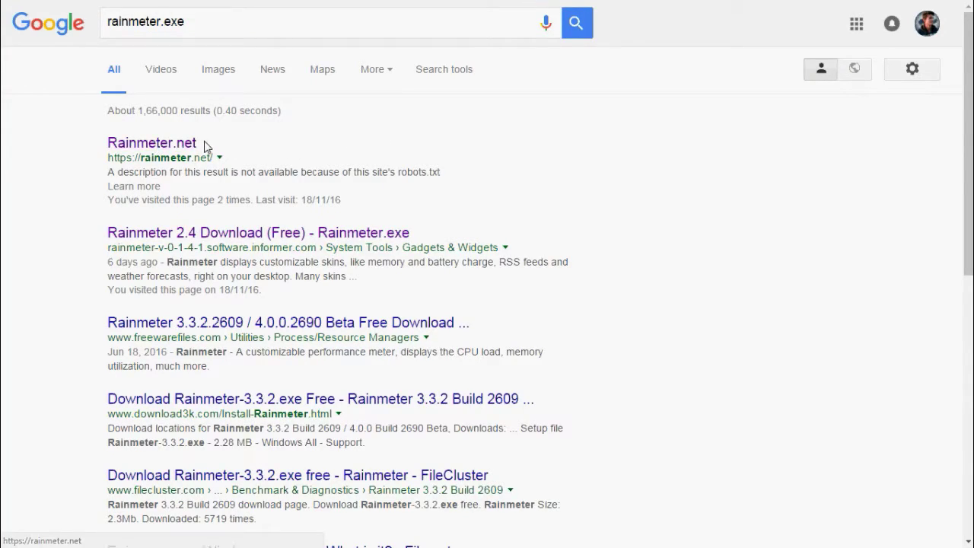
click(194, 143)
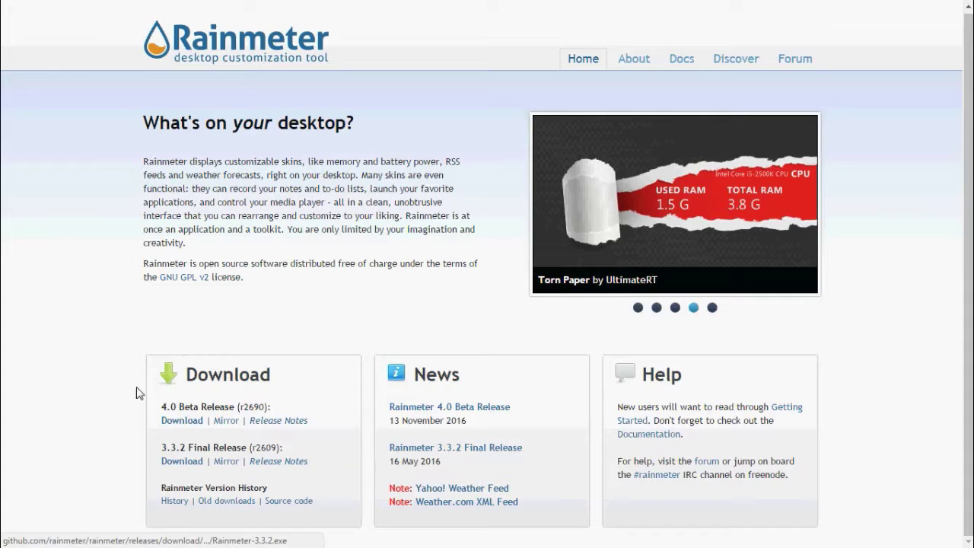
drag(157, 420, 239, 431)
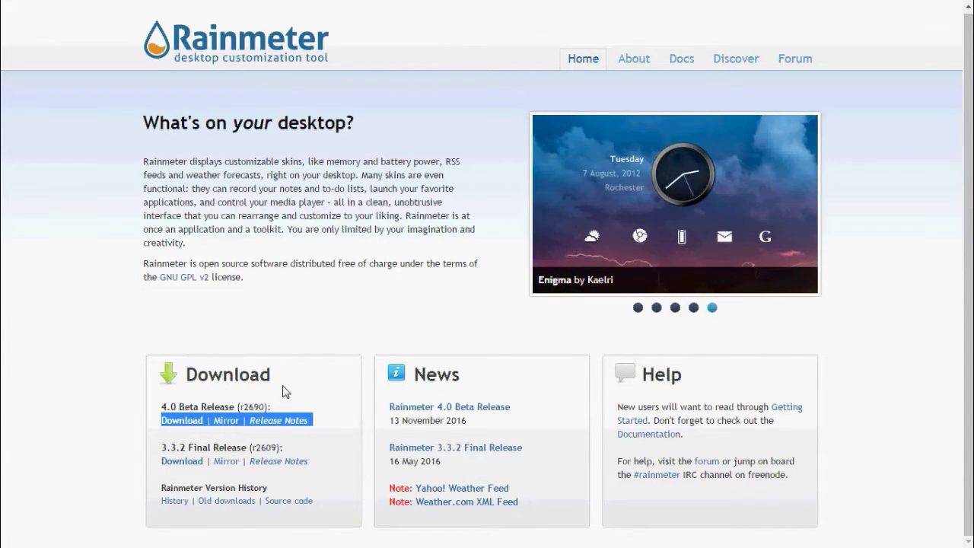
drag(279, 381, 172, 371)
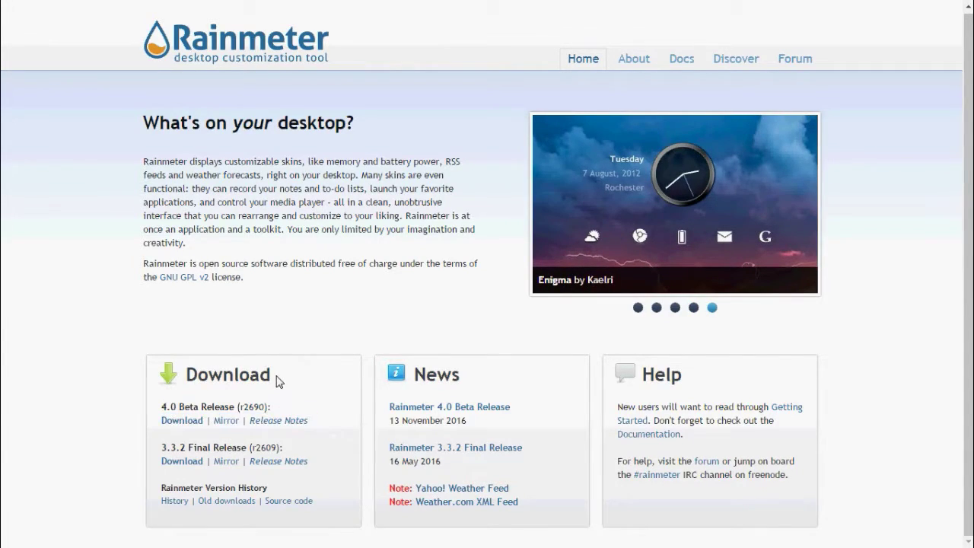
click(278, 338)
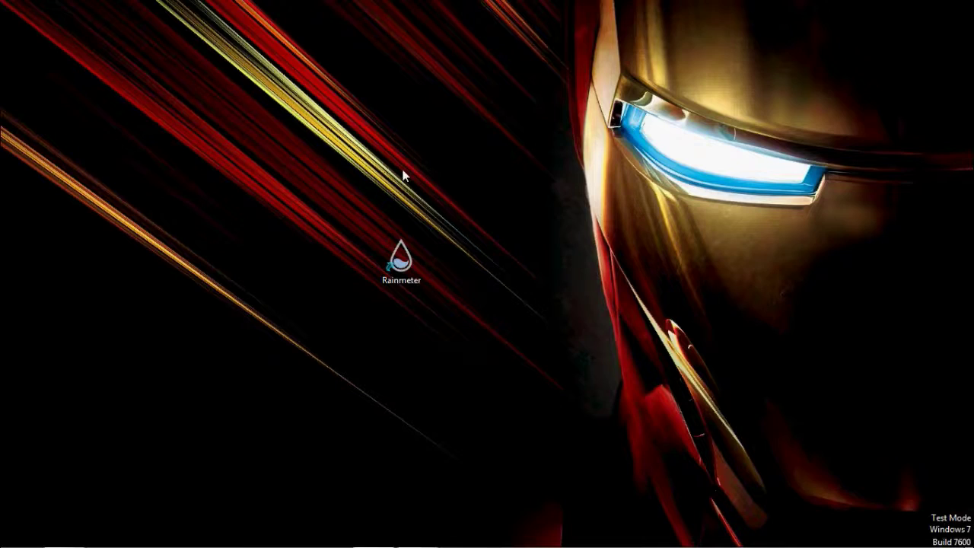
- Repeatedly box-select and deselect the lone Rainmeter shortcut on the desktop to point it out
drag(318, 212, 516, 343)
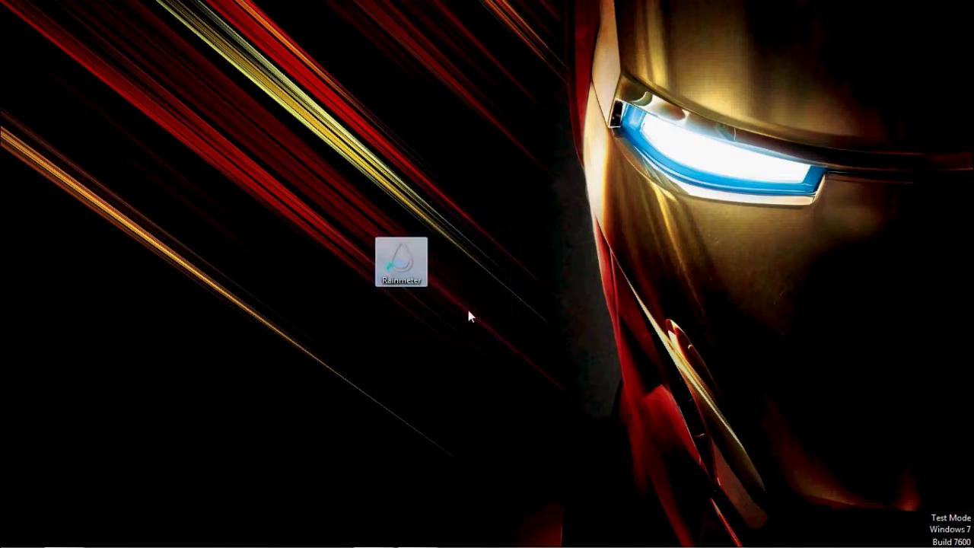
click(455, 301)
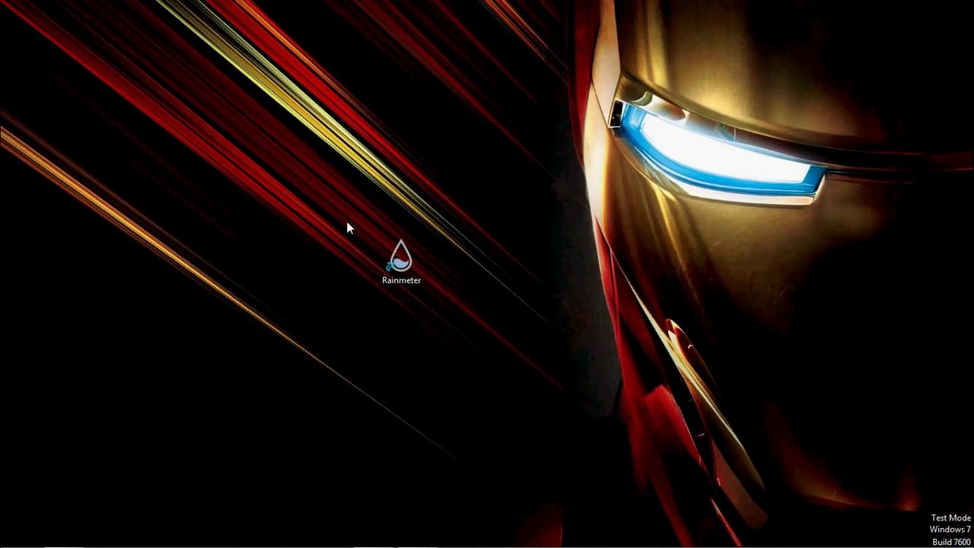
drag(346, 219, 456, 315)
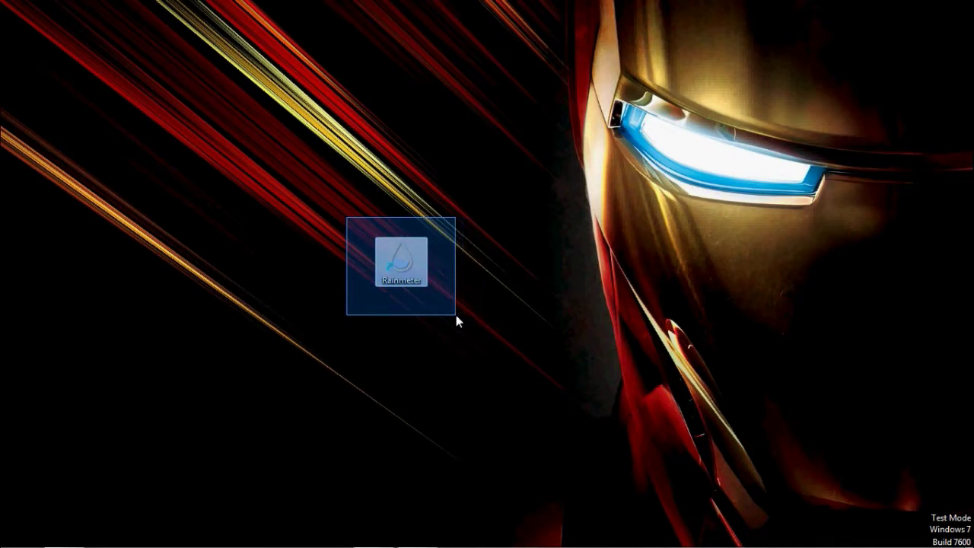
drag(456, 315, 461, 309)
click(462, 310)
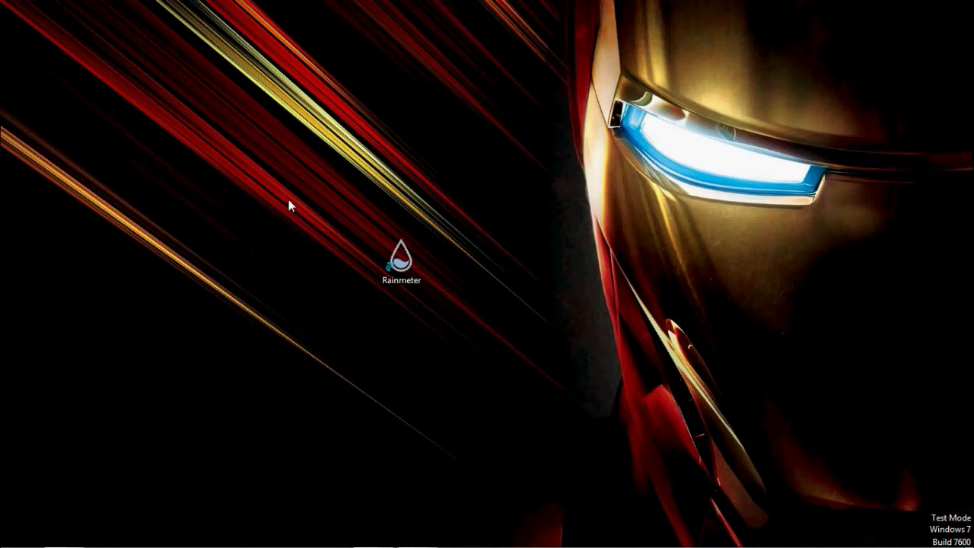
drag(288, 199, 496, 337)
click(496, 337)
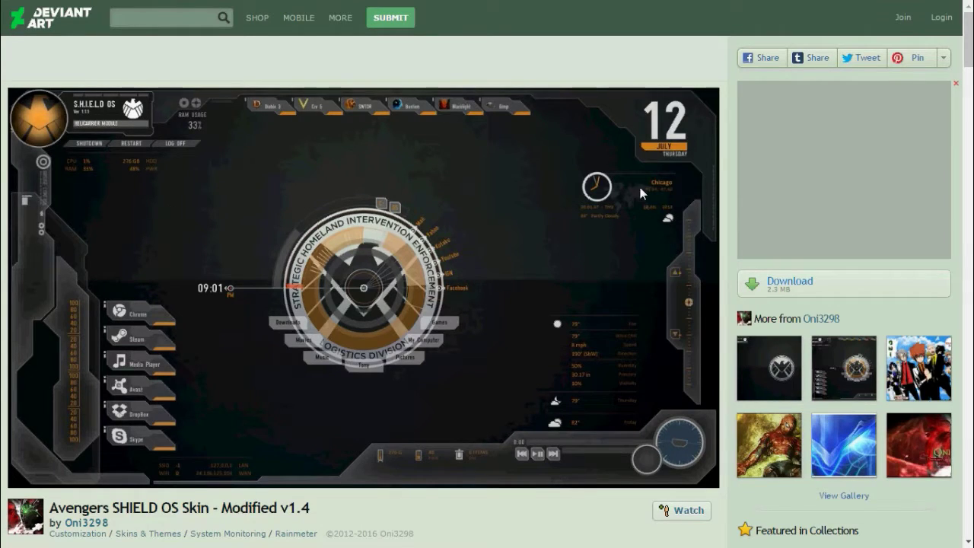
- Scroll down and back up through the Avengers SHIELD OS Skin - Modified v1.4 page
scroll(268, 318, down, 1)
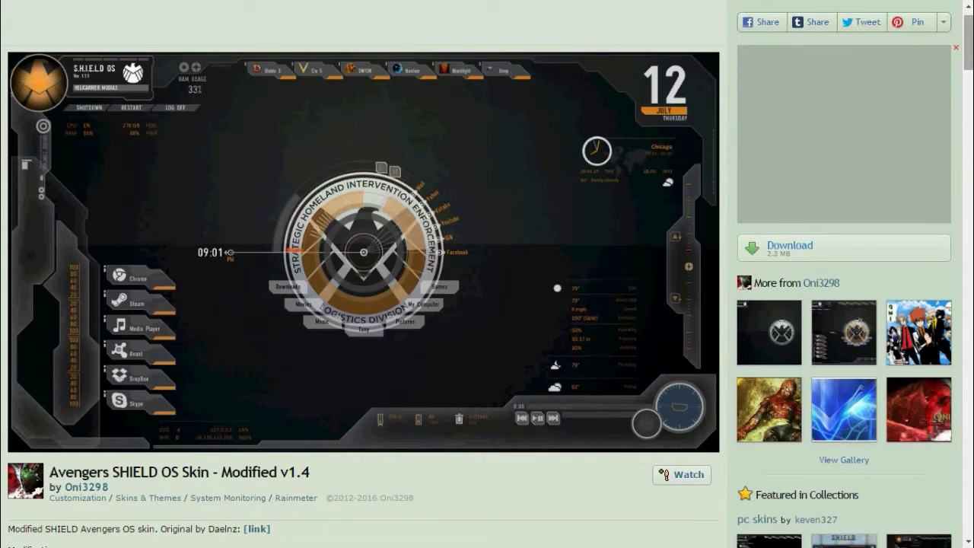
scroll(357, 310, up, 1)
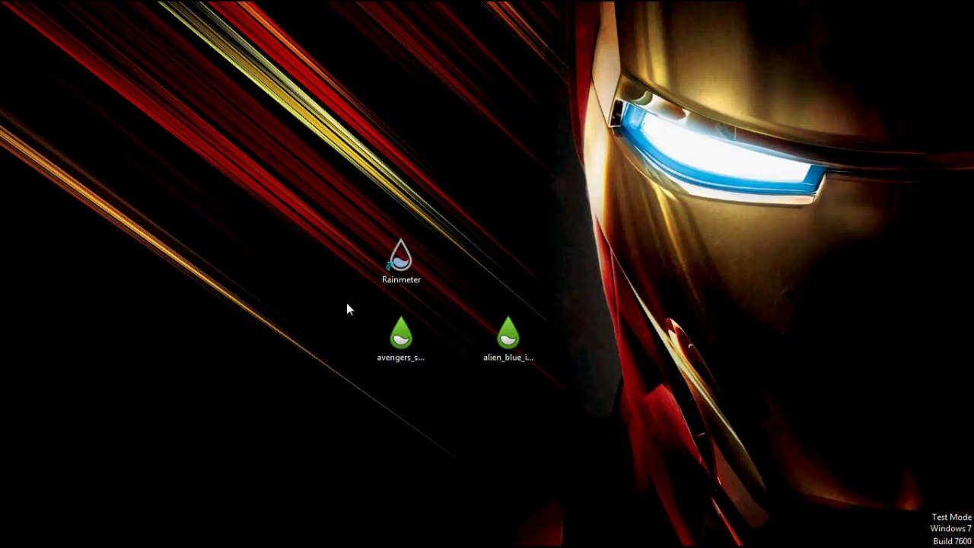
- Gather the Rainmeter shortcut, avengers_shield_os_skin and alien_blue_its_alive icons into the RAINMETER folder
drag(346, 302, 456, 390)
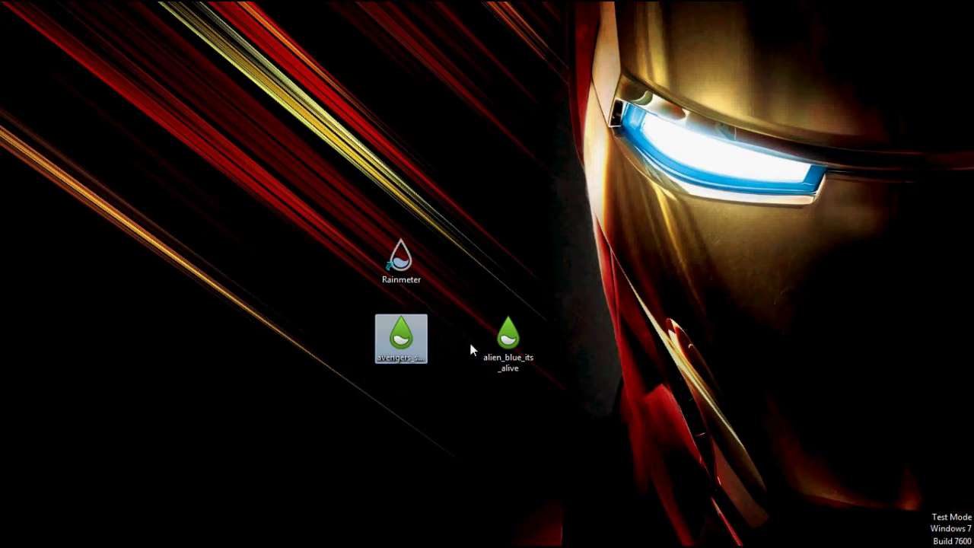
drag(467, 311, 561, 392)
ctrl+click(395, 352)
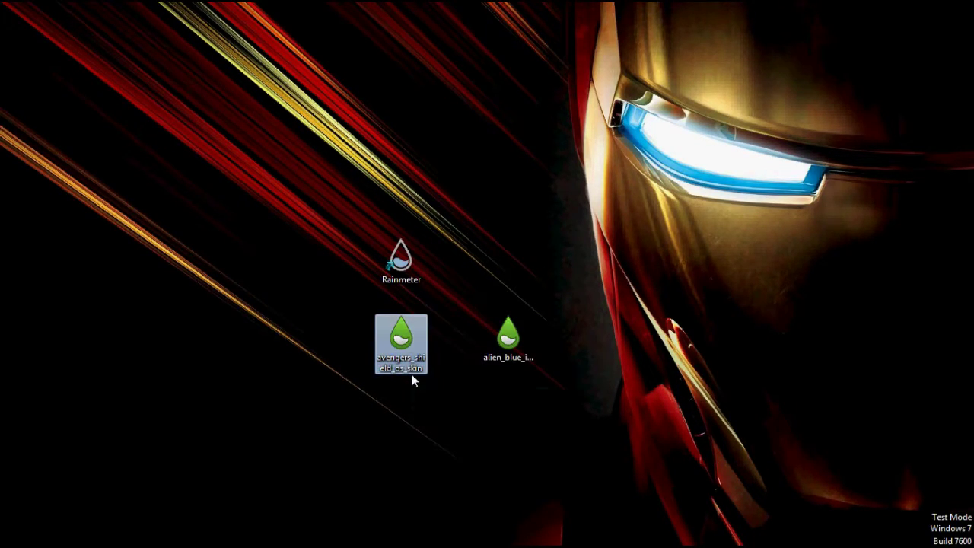
drag(467, 307, 553, 380)
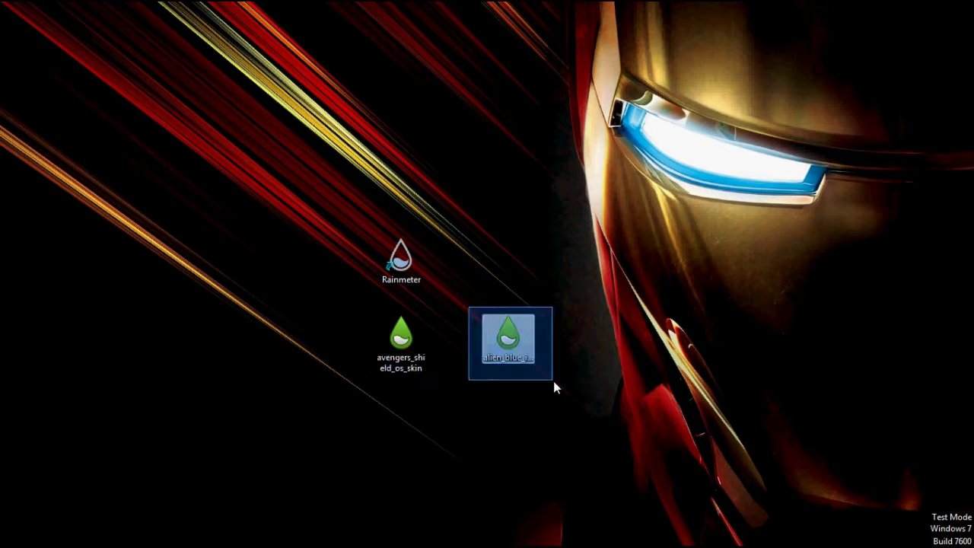
click(523, 365)
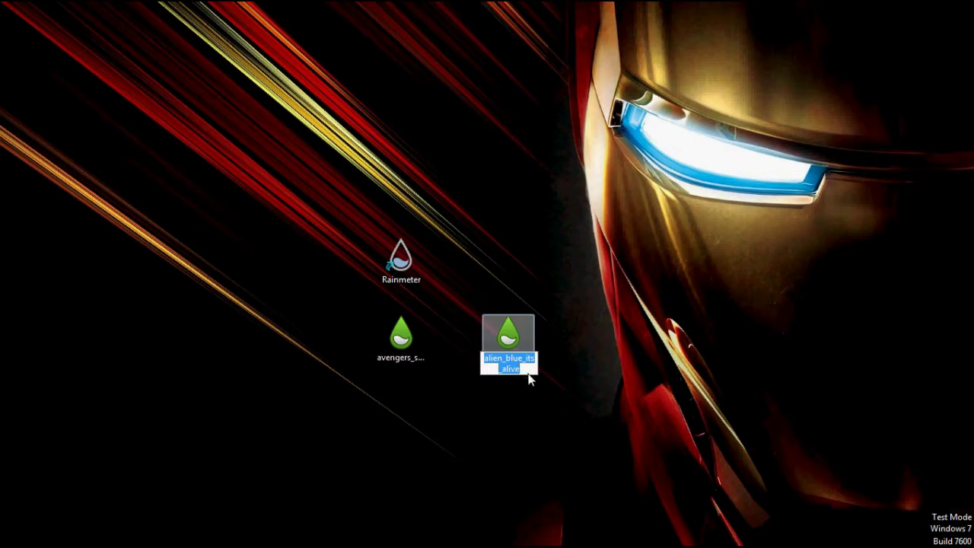
click(528, 380)
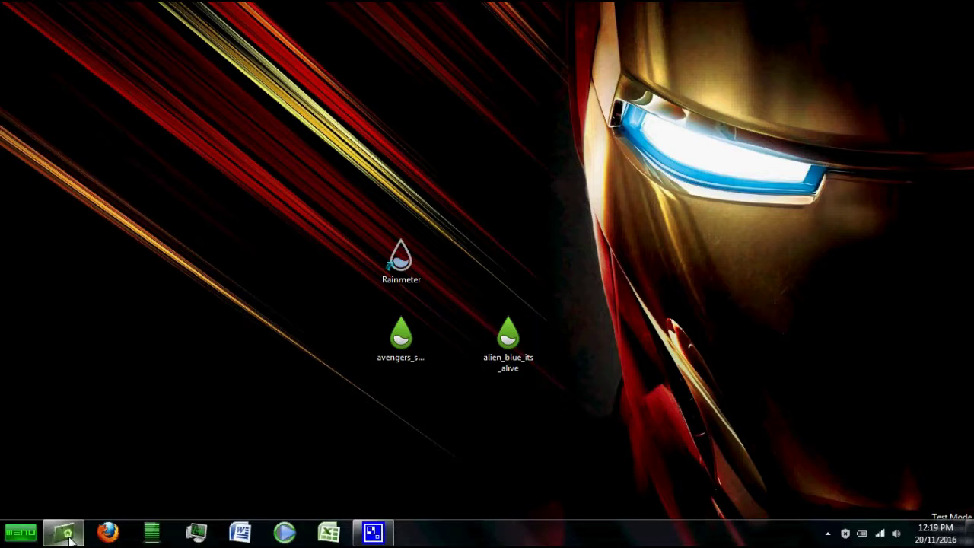
click(69, 537)
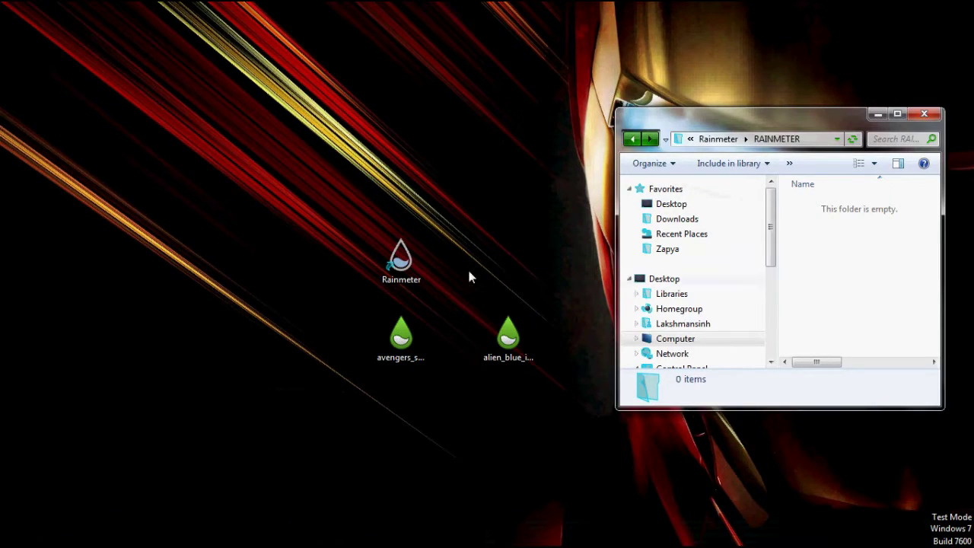
mouse_move(353, 239)
mouse_down()
mouse_move(550, 382)
mouse_move(837, 259)
mouse_up()
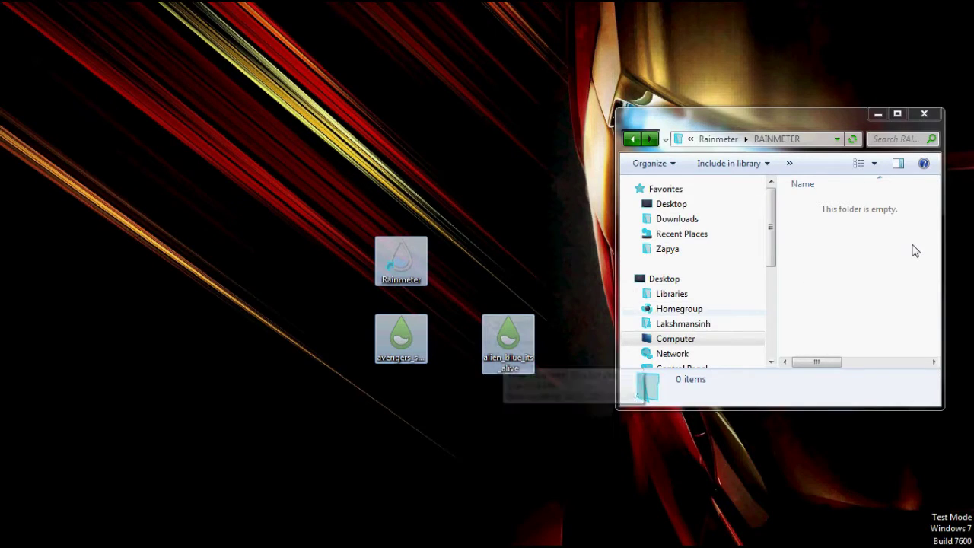
- Run avengers_shield_os_skin from the maximised folder and install its Avengers - Tweaked skin
click(841, 263)
click(897, 113)
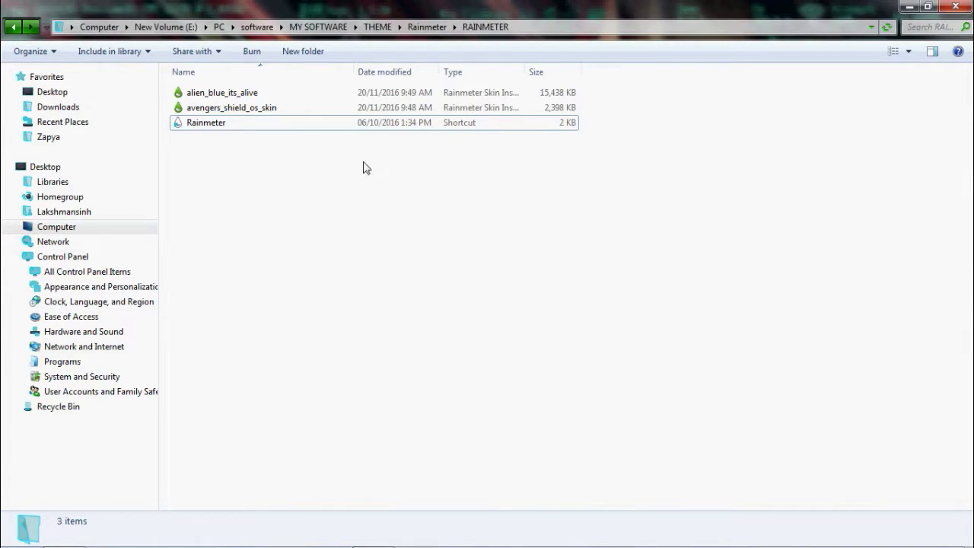
click(257, 111)
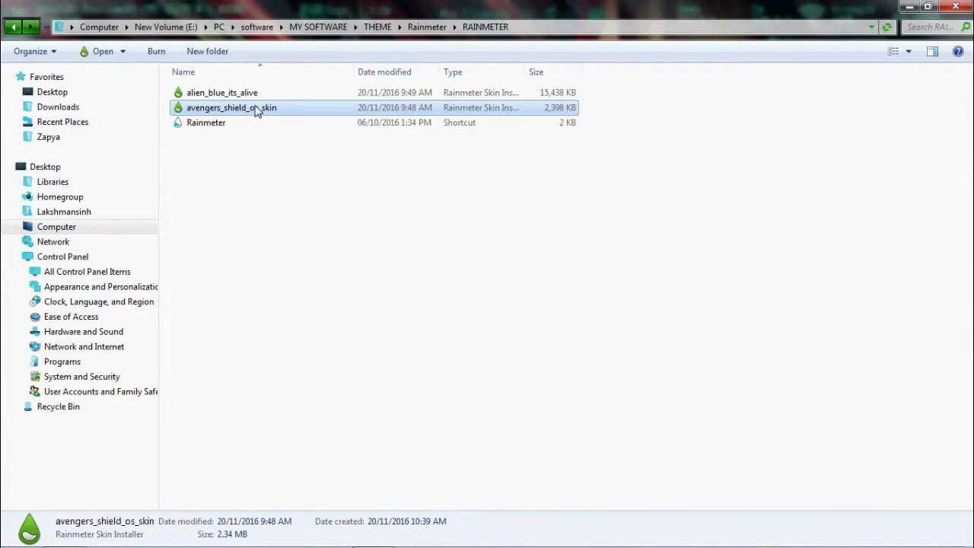
double_click(220, 112)
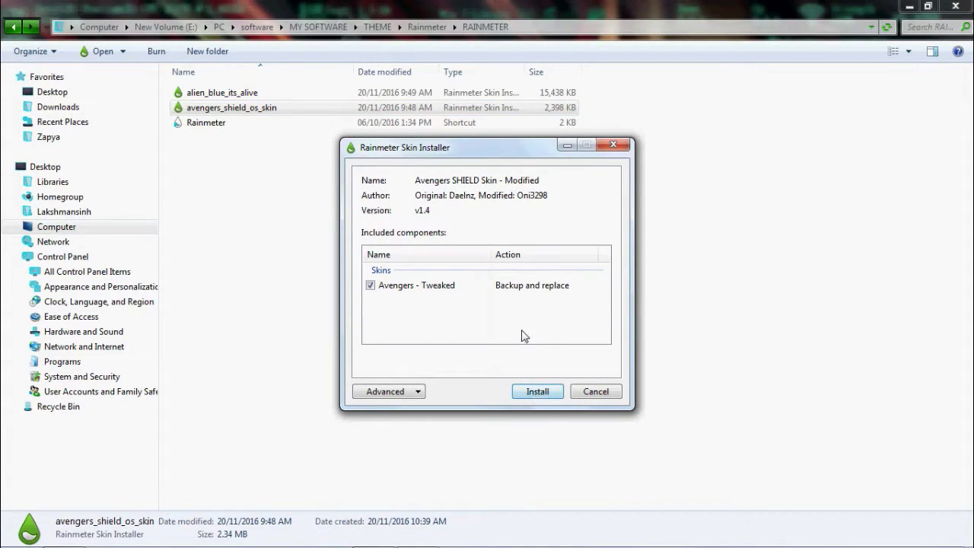
click(528, 395)
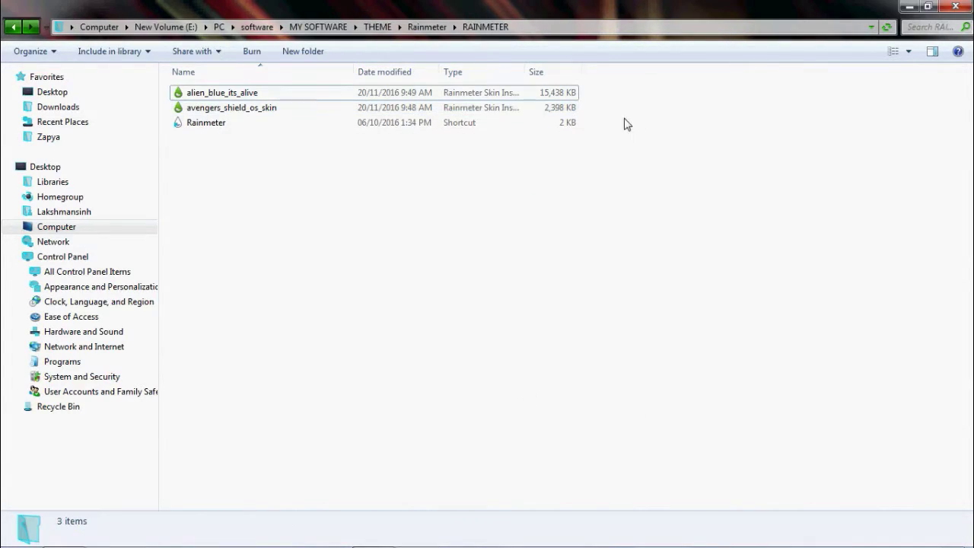
- Launch Rainmeter by searching 'rainmeter' from the Start menu
drag(609, 107, 534, 109)
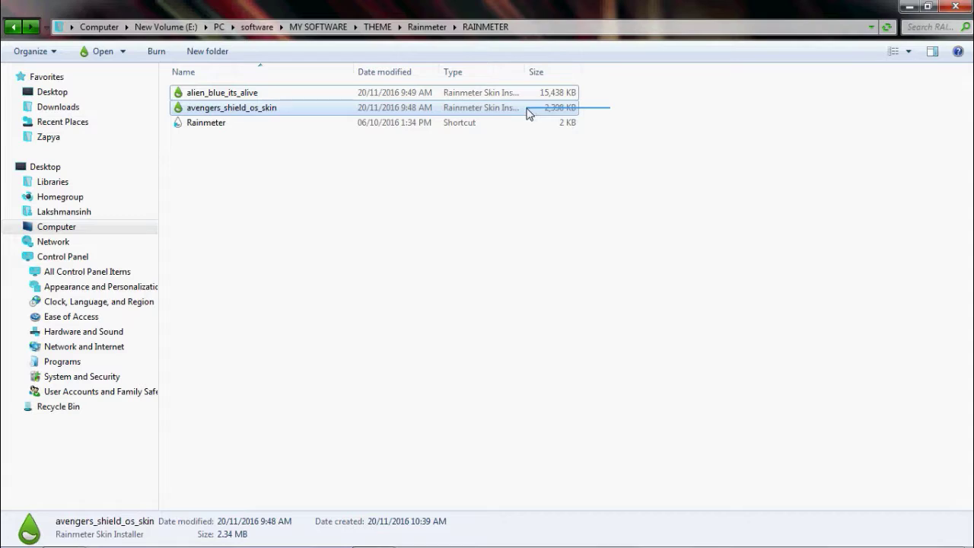
click(628, 160)
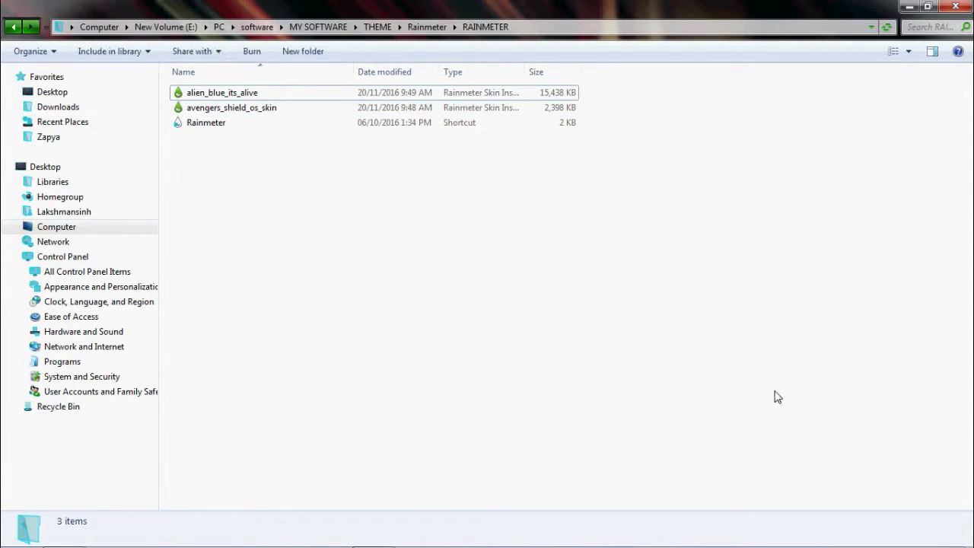
mouse_move(487, 544)
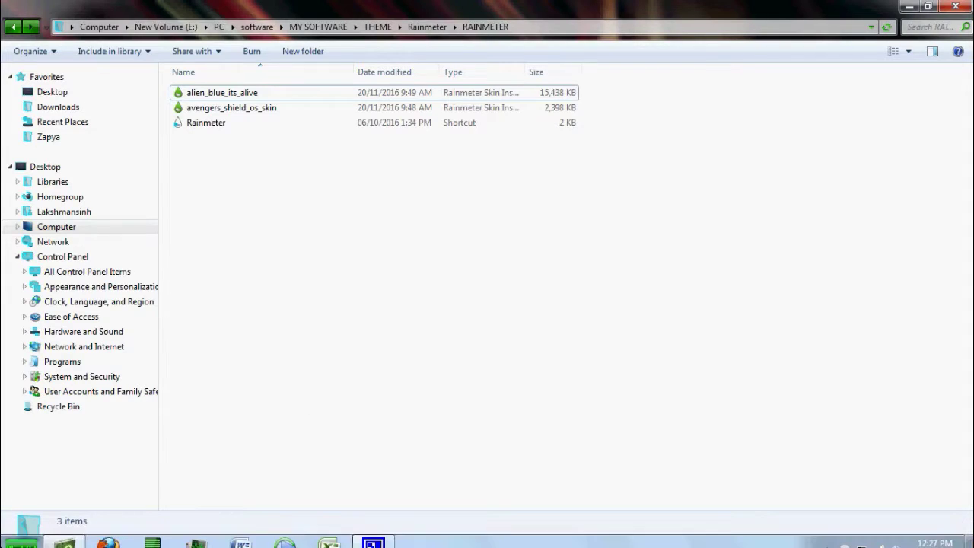
key(super)
text(rainm)
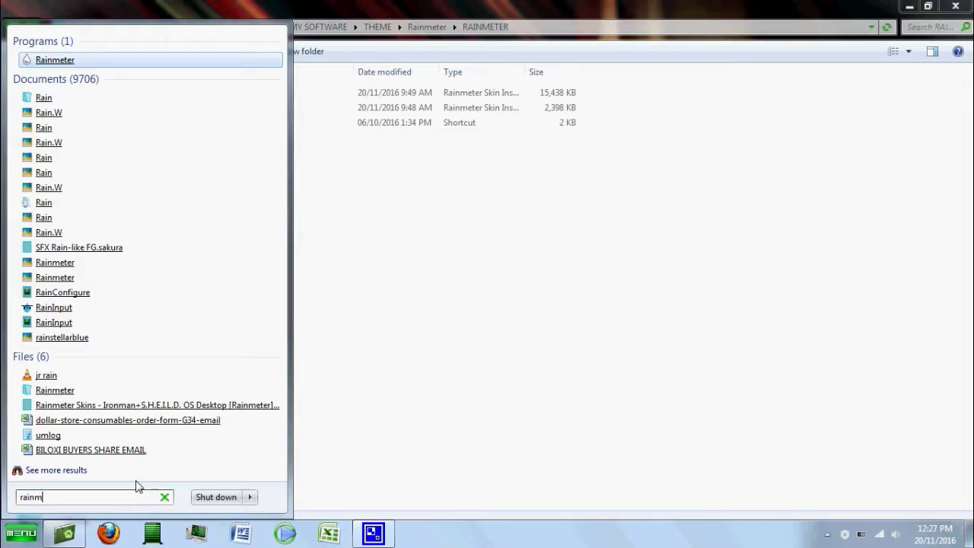
text(eter)
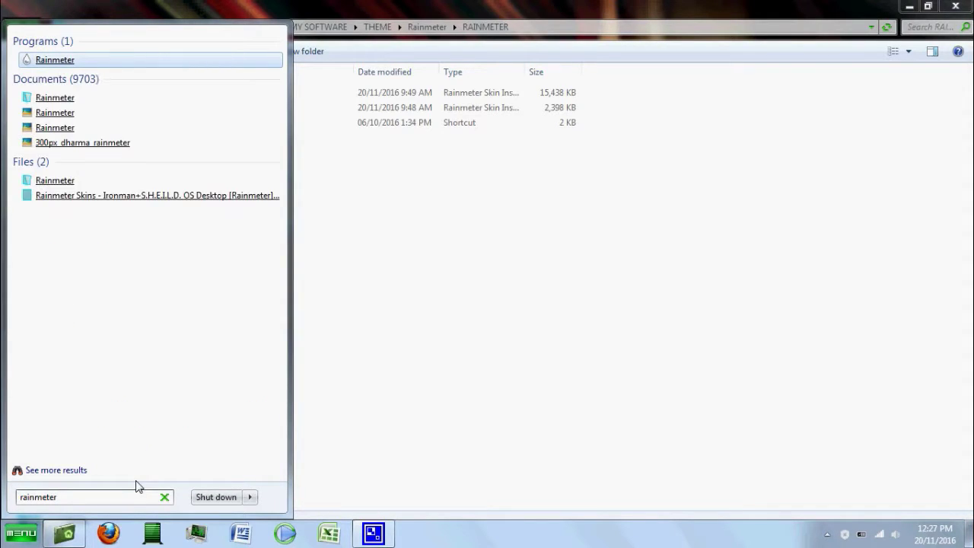
click(54, 60)
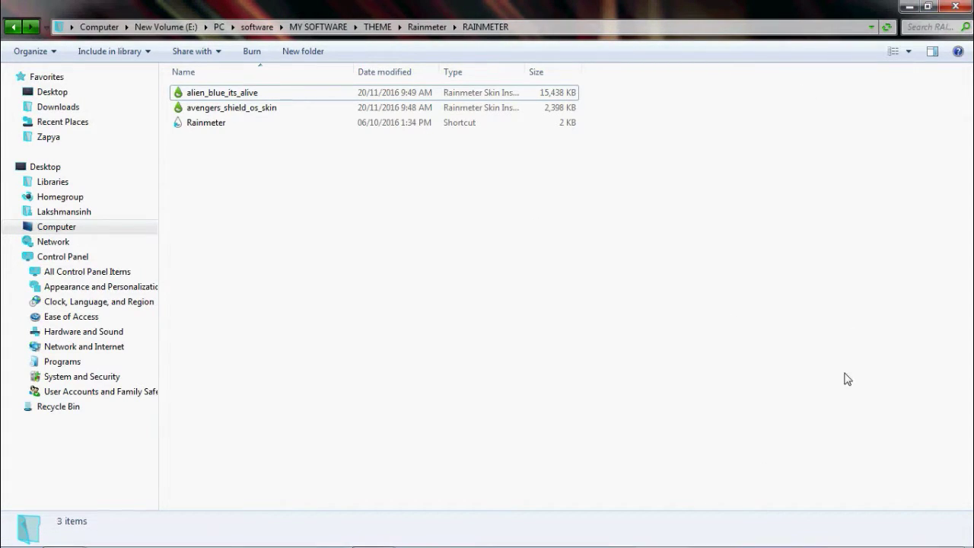
- Bring up the Manage Rainmeter window from the notification-area icon
click(827, 535)
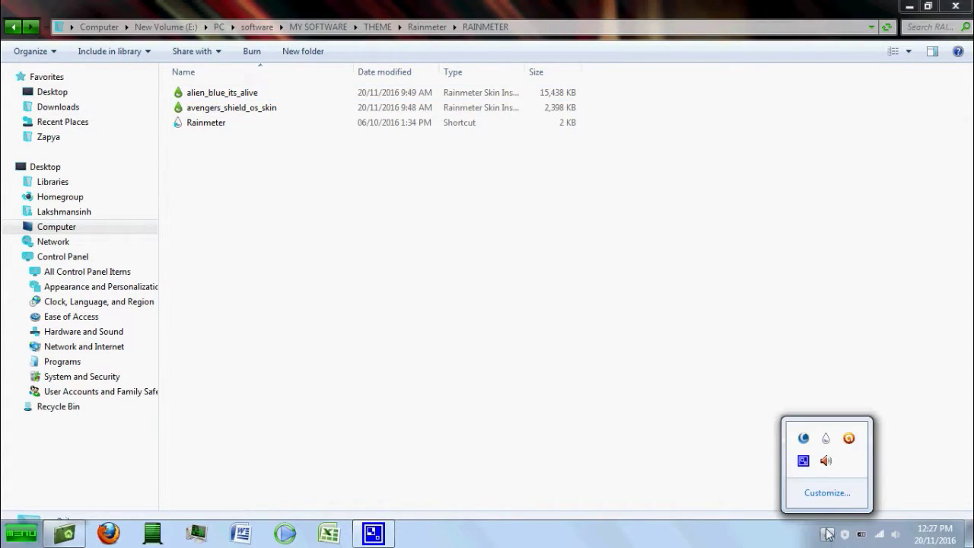
click(828, 440)
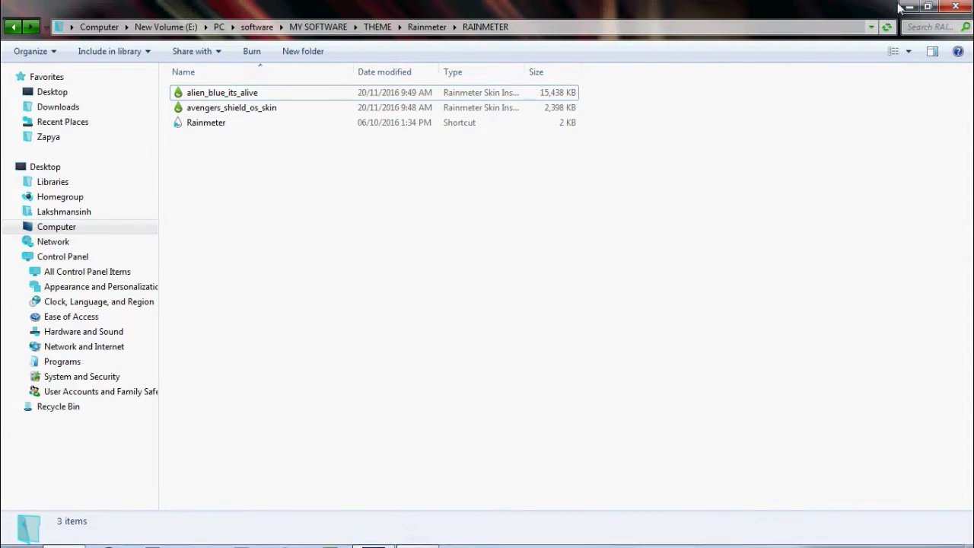
key(alt+Tab)
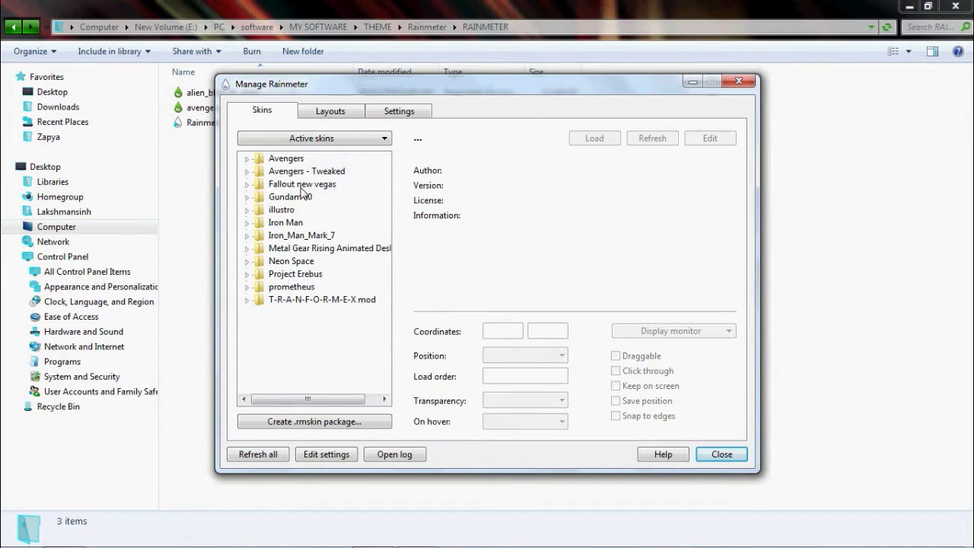
- Expand the Avengers - Tweaked skin set in the Skins list to show its gadgets
click(279, 175)
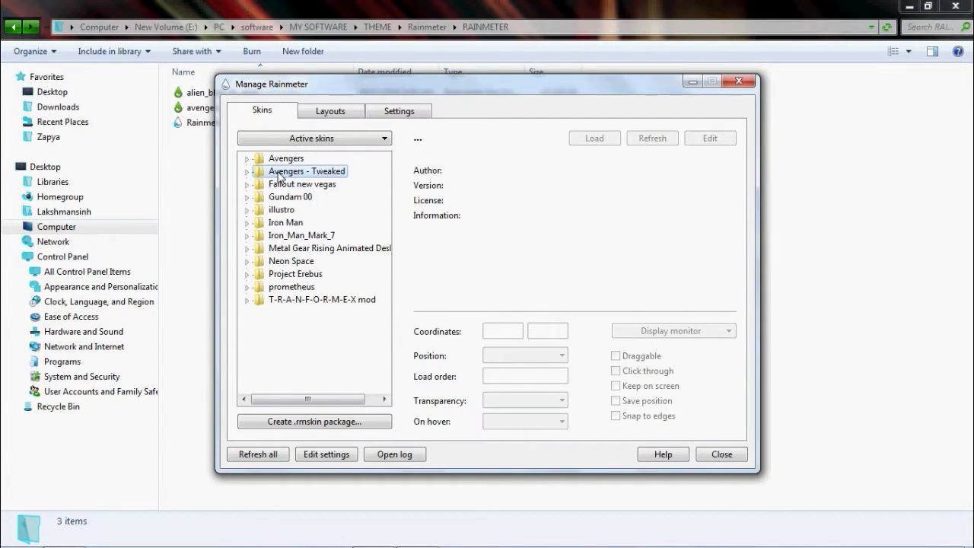
click(247, 172)
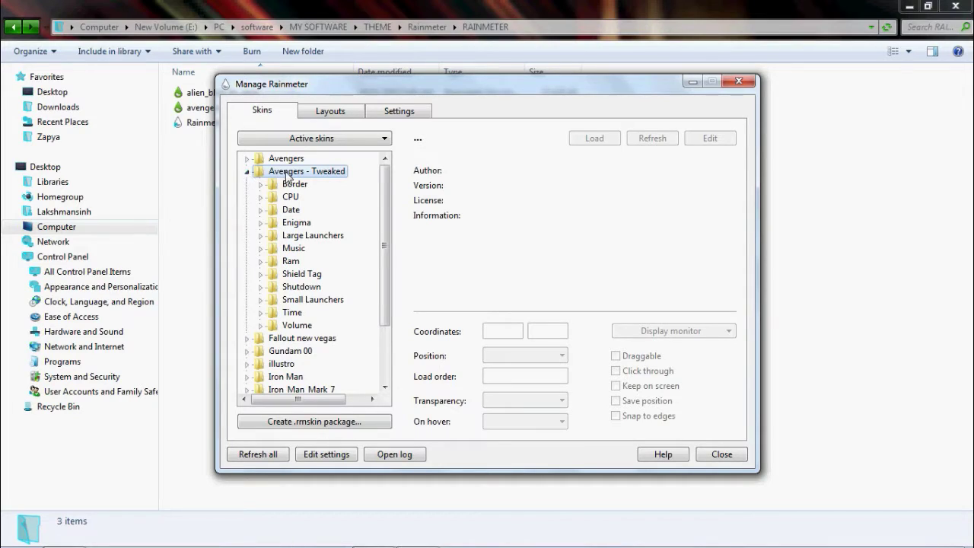
click(247, 172)
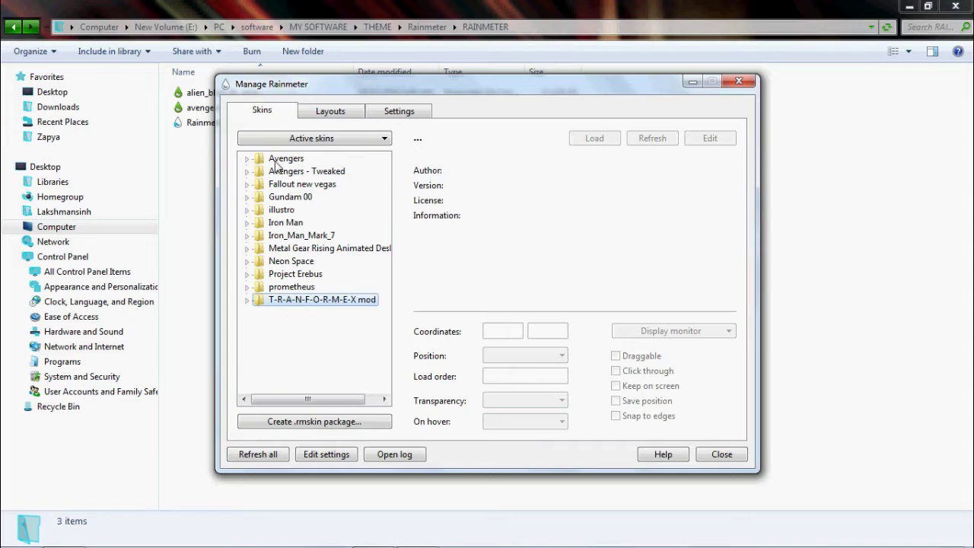
click(281, 173)
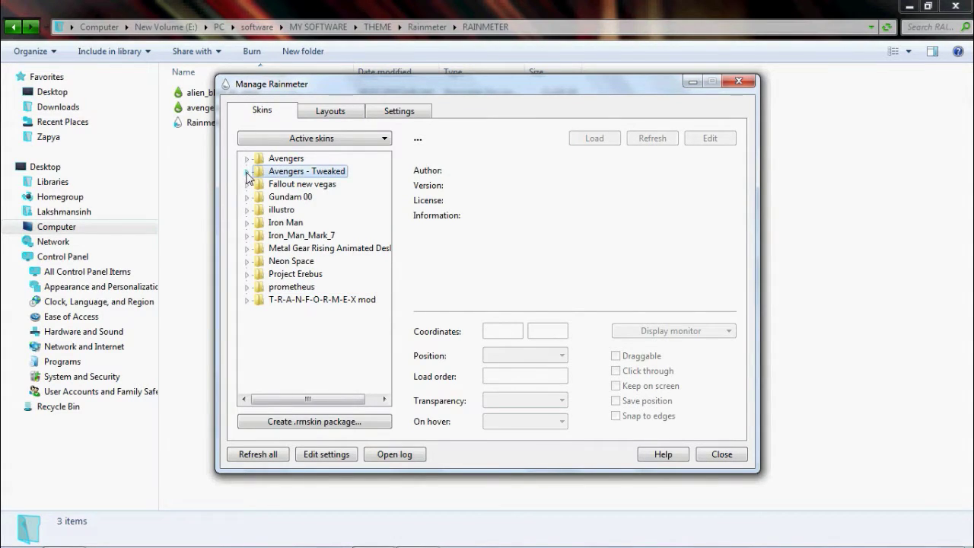
click(247, 172)
- Load the Border 1366x768 skin and set its position to On desktop
double_click(296, 186)
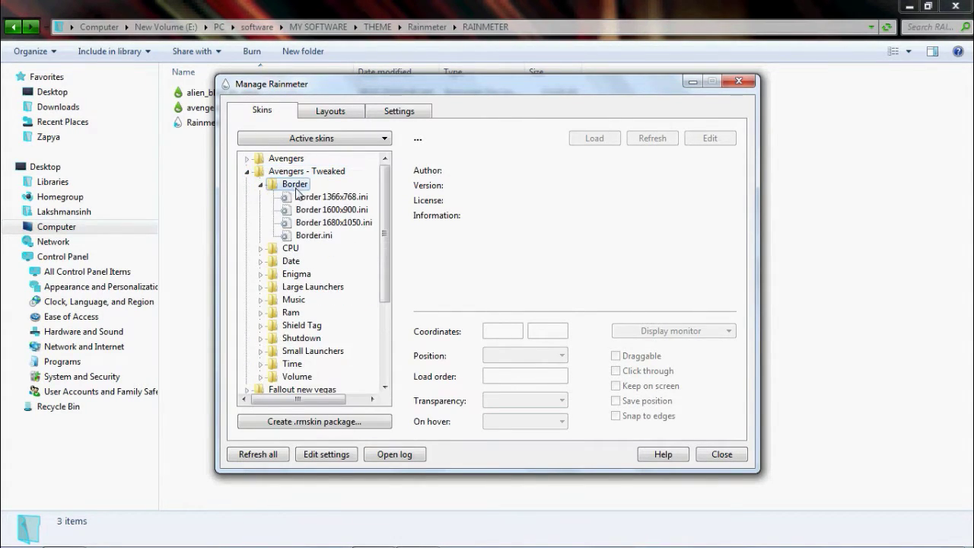
double_click(311, 199)
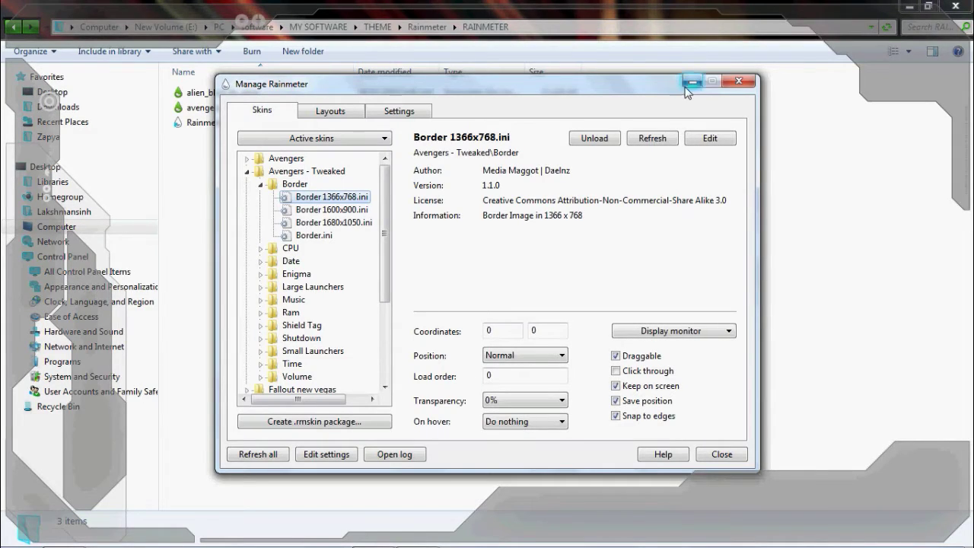
right_click(906, 74)
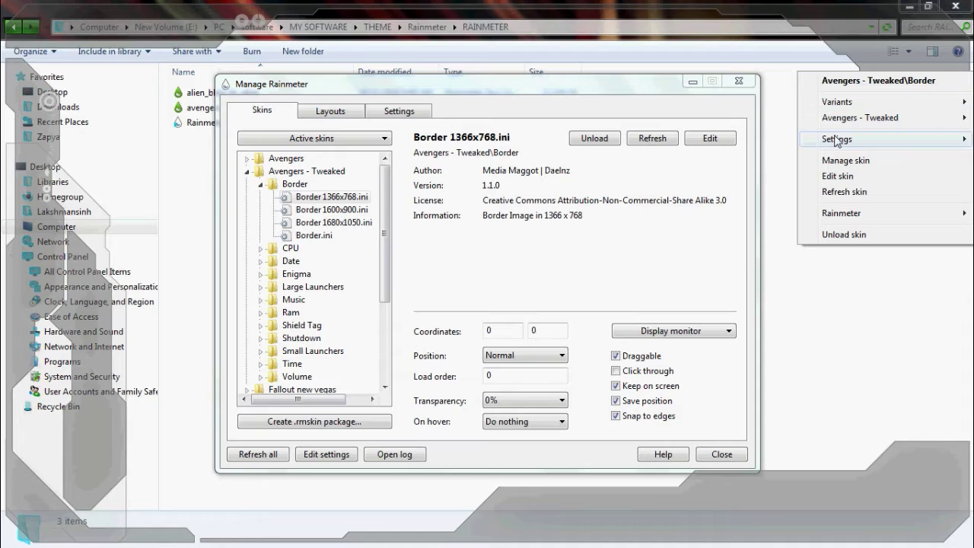
mouse_move(875, 140)
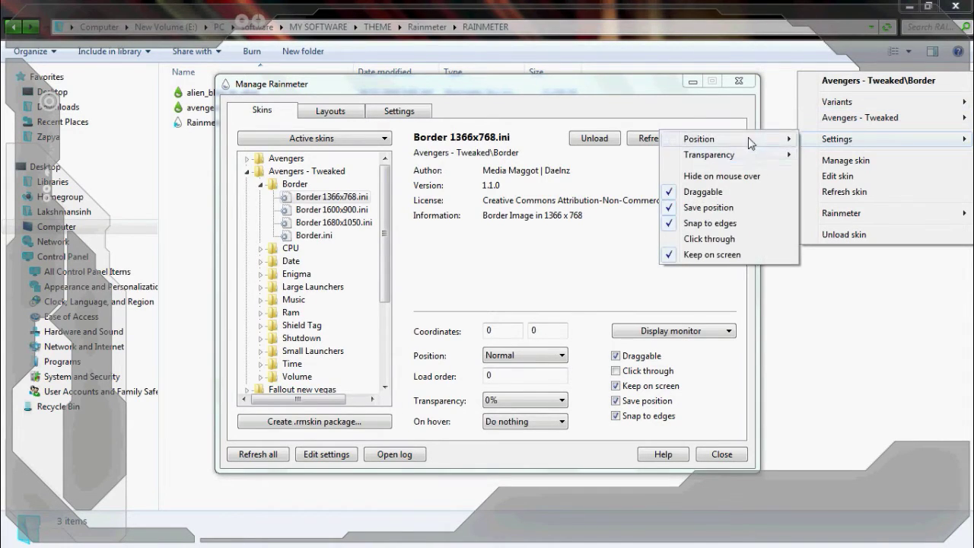
click(833, 224)
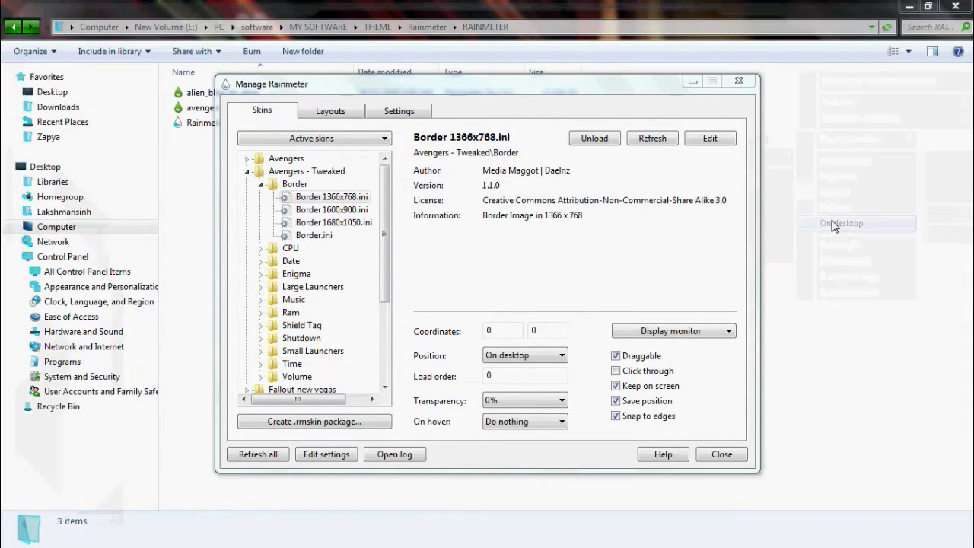
- Load the 1 Core CPU meter and set its position to On desktop
double_click(297, 185)
click(305, 210)
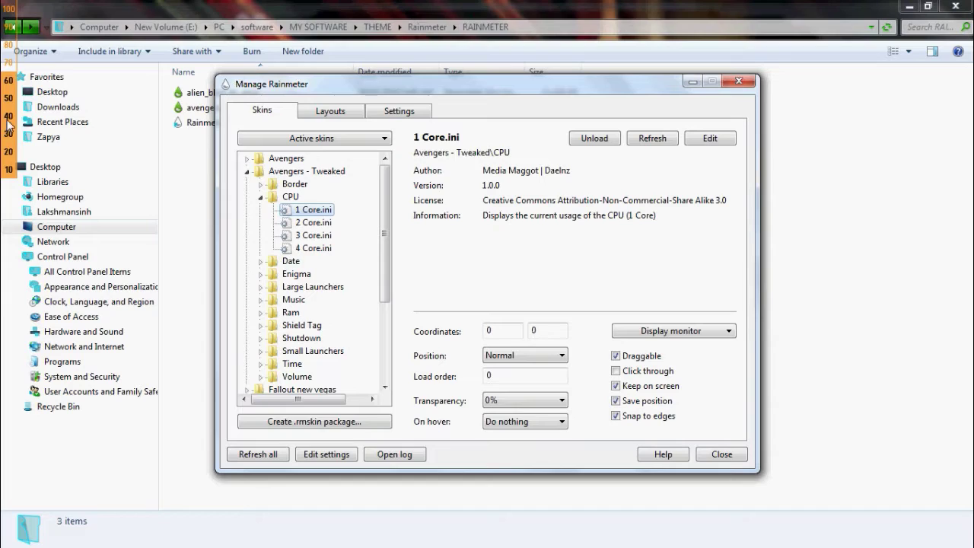
right_click(7, 120)
mouse_move(46, 184)
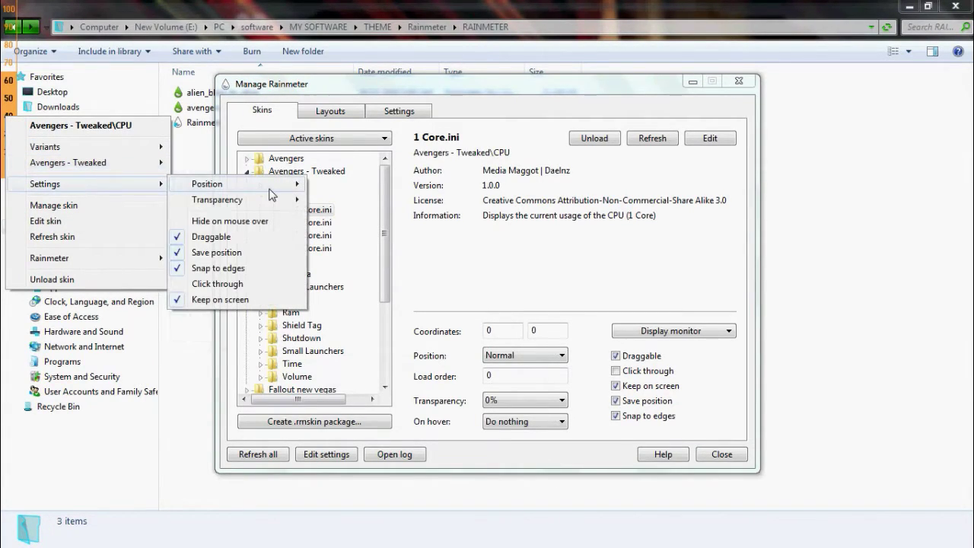
mouse_move(228, 184)
click(332, 270)
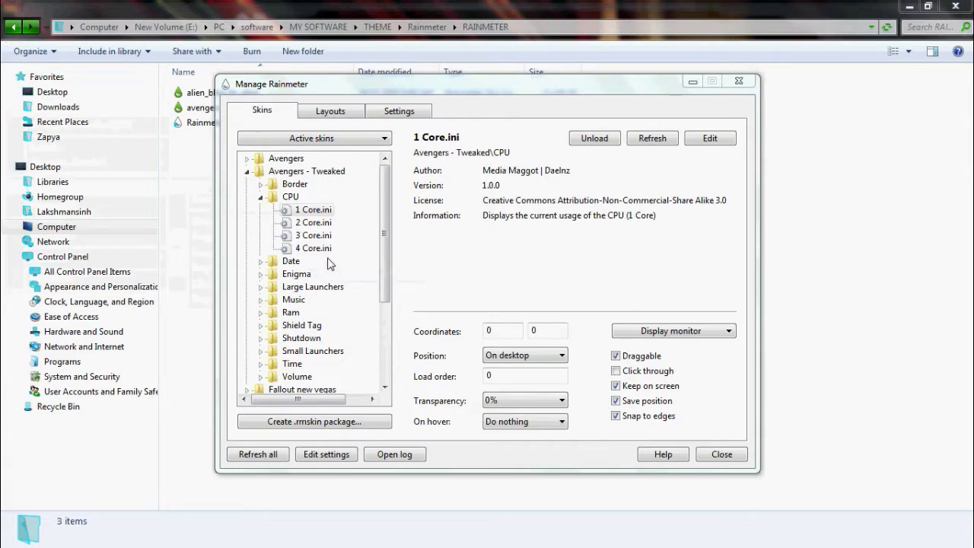
- Load the Date gadget and expand the Enigma folder
double_click(276, 201)
double_click(282, 211)
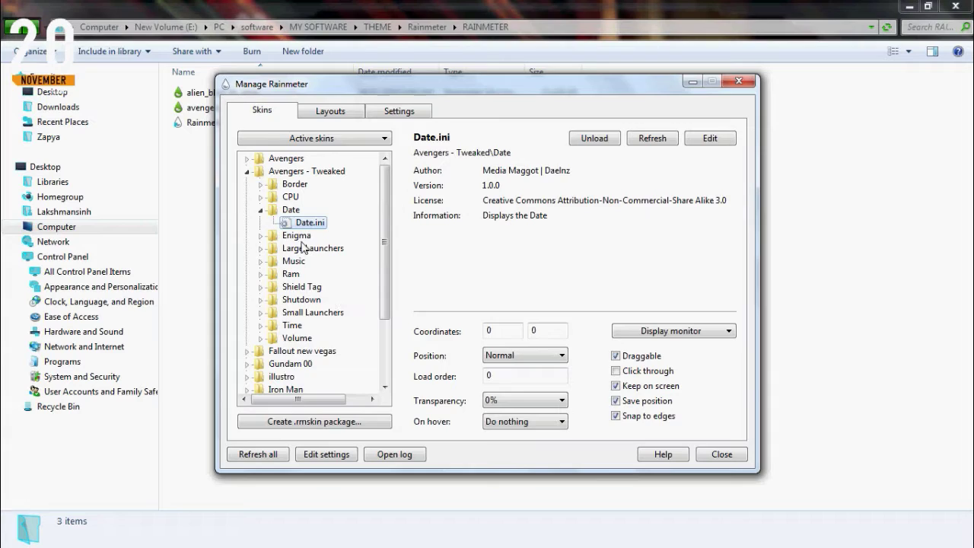
double_click(297, 236)
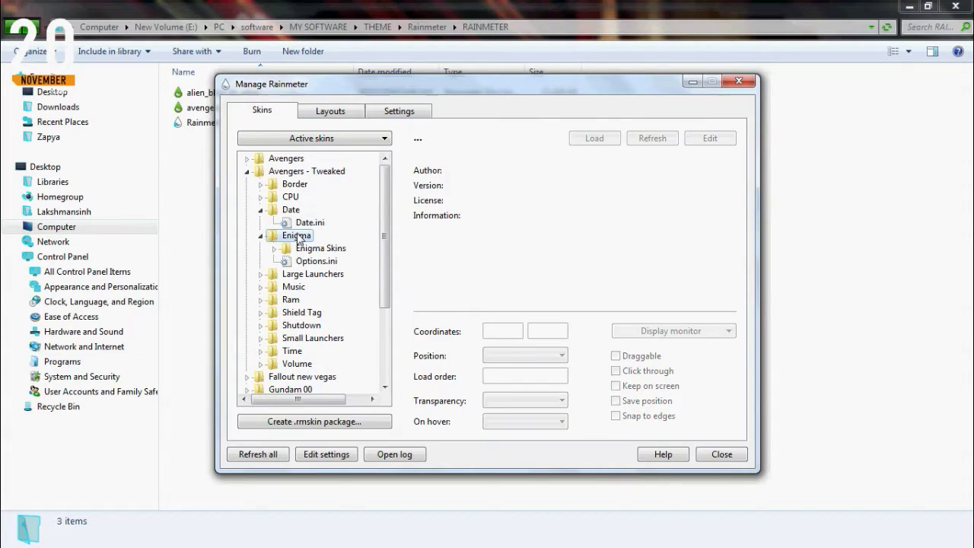
- Close the Explorer window, put the date gadget top-right and the CPU meter lower left
click(947, 6)
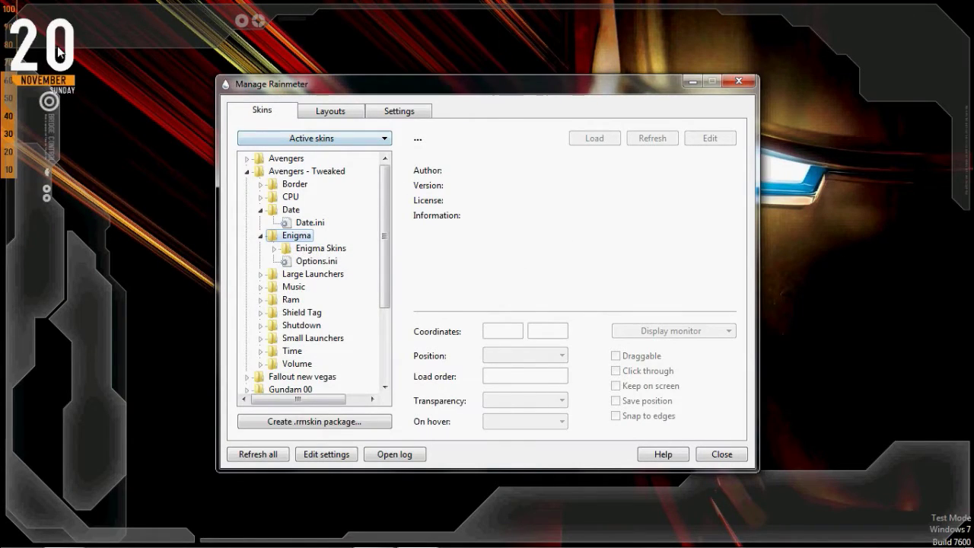
drag(60, 53, 919, 38)
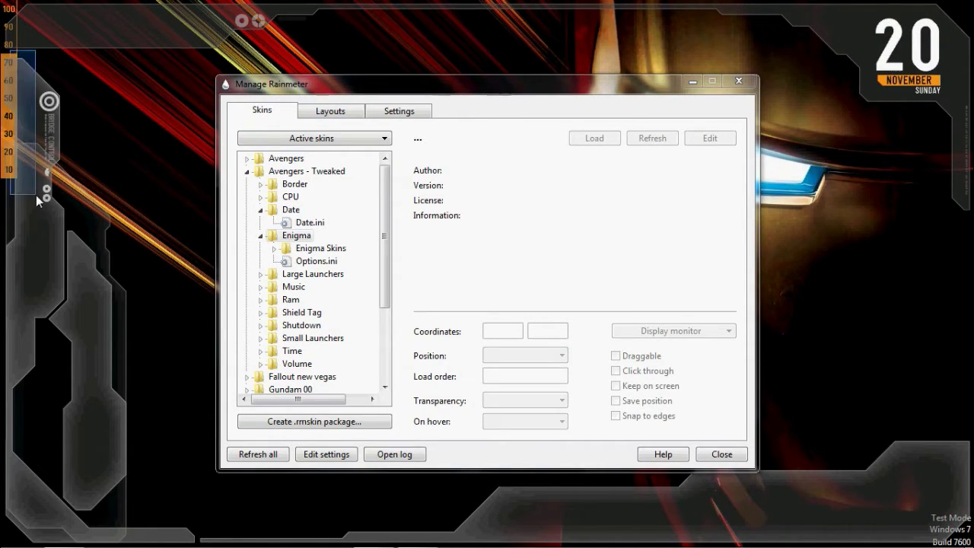
mouse_move(15, 169)
mouse_down()
mouse_move(57, 332)
mouse_move(40, 453)
mouse_move(129, 489)
mouse_up()
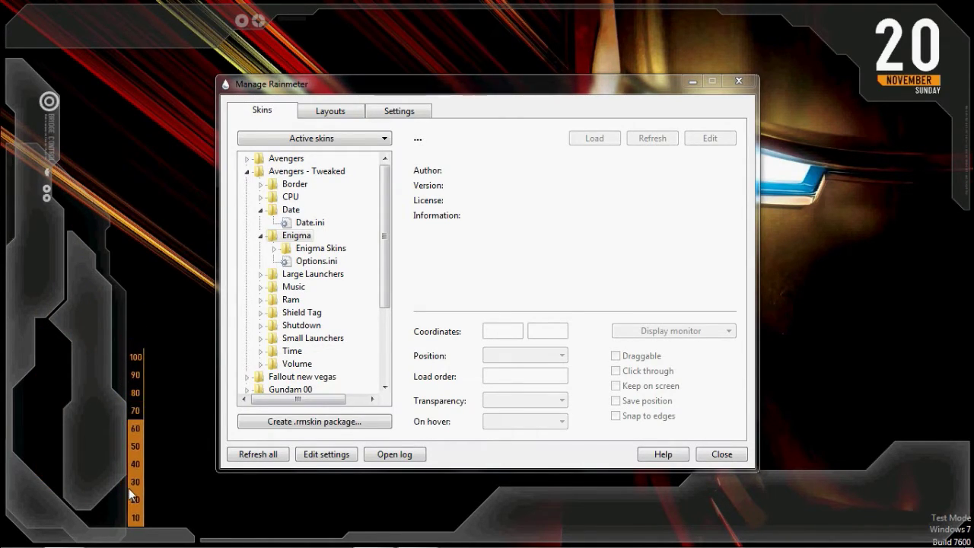
- Load the Large Launchers, Music and Ram gadgets onto the desktop
click(293, 238)
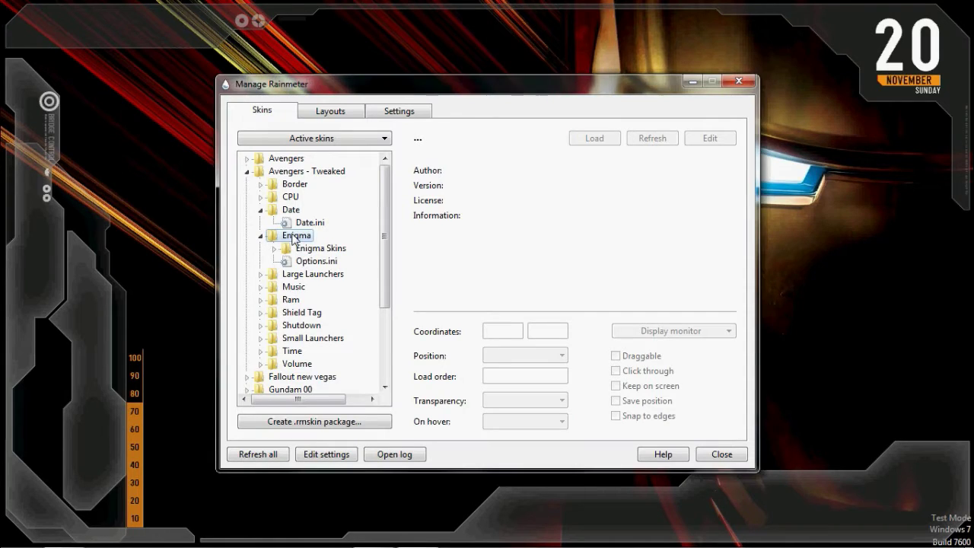
double_click(290, 211)
double_click(294, 222)
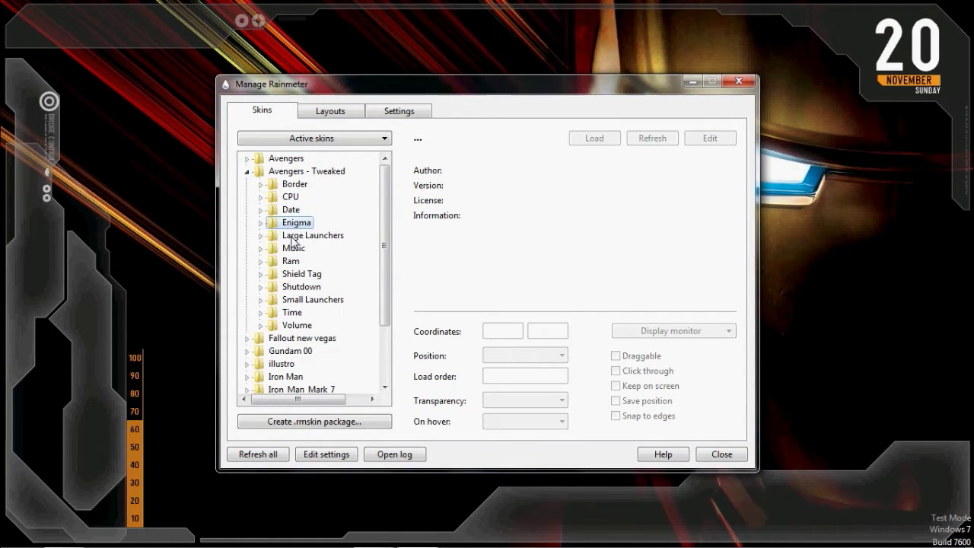
double_click(327, 248)
click(293, 261)
double_click(313, 261)
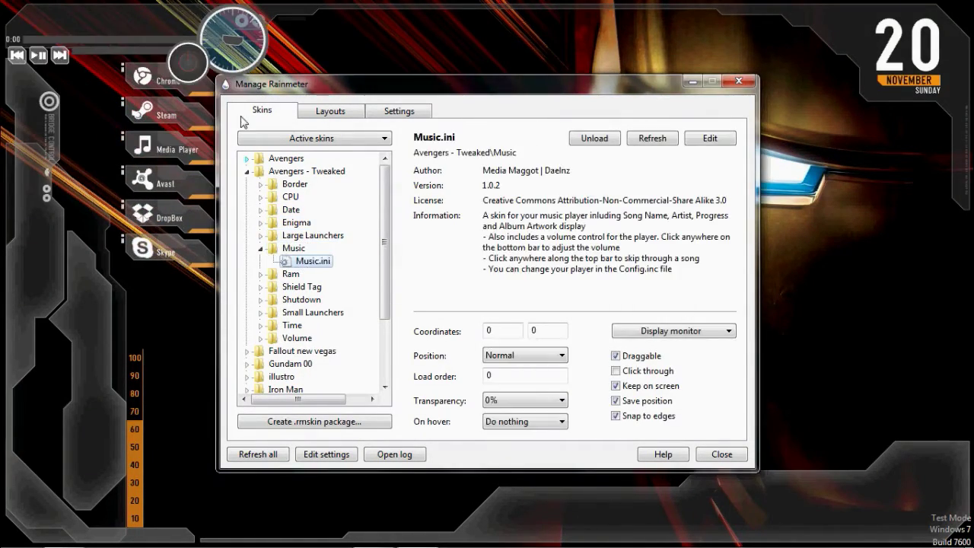
click(290, 273)
double_click(310, 273)
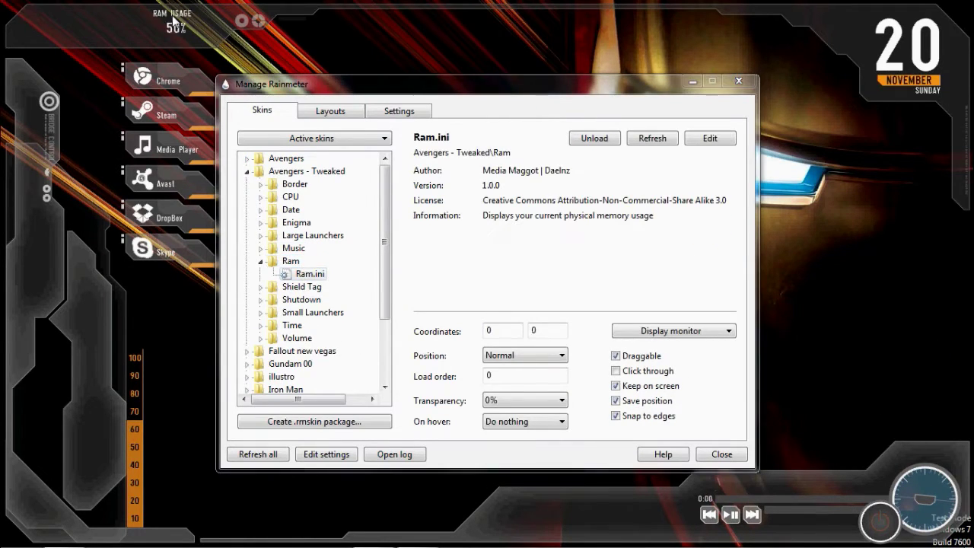
- Load the Shield Tag, Shutdown, Small Launchers and 12-hour Time gadgets
click(301, 286)
double_click(309, 287)
click(301, 274)
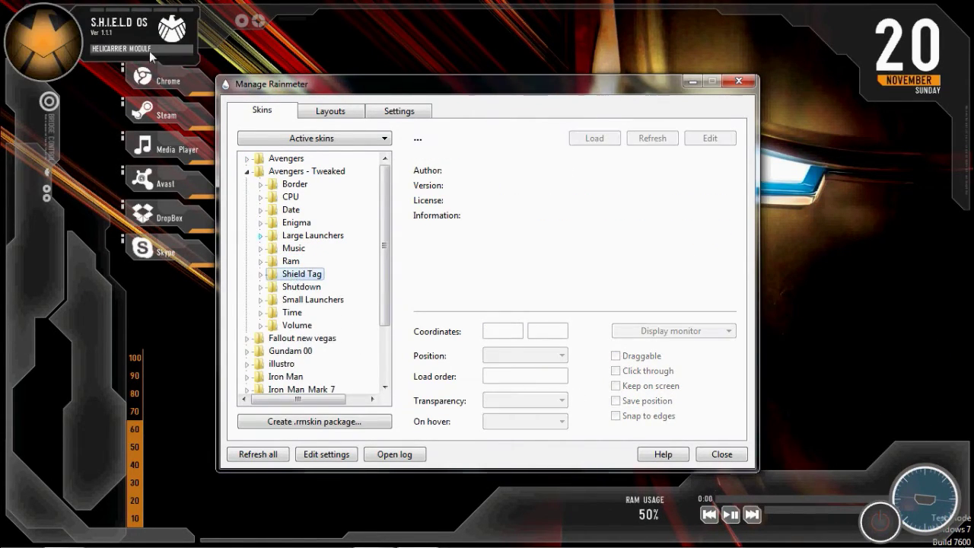
click(292, 287)
double_click(320, 299)
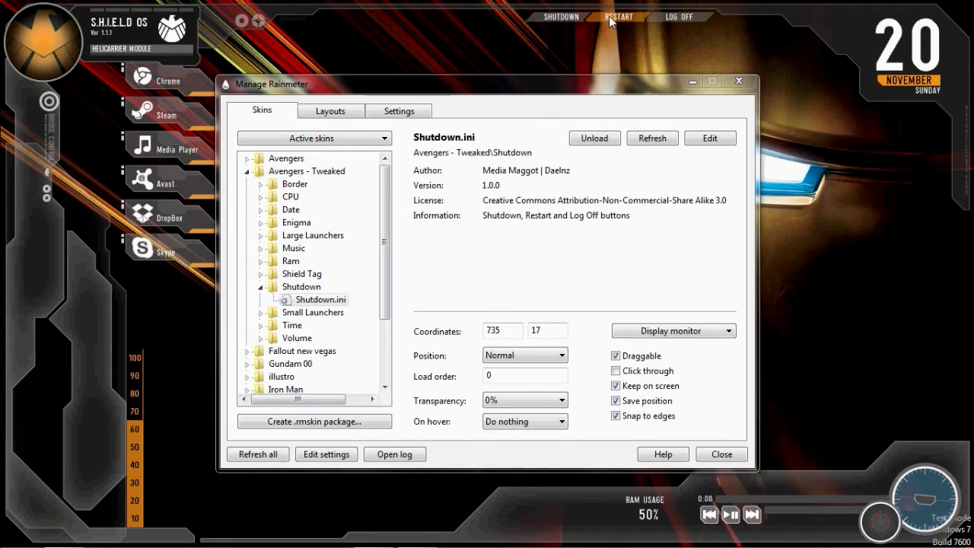
click(313, 313)
double_click(319, 312)
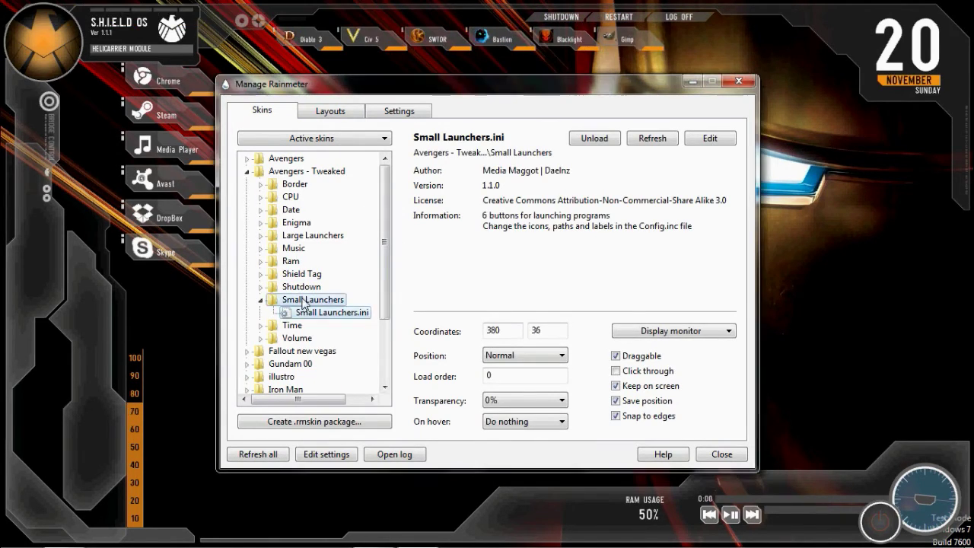
click(292, 325)
double_click(312, 325)
- Move the clock to the right side, load the Volume slider, and hide the skin manager
key(super+d)
drag(128, 192, 576, 246)
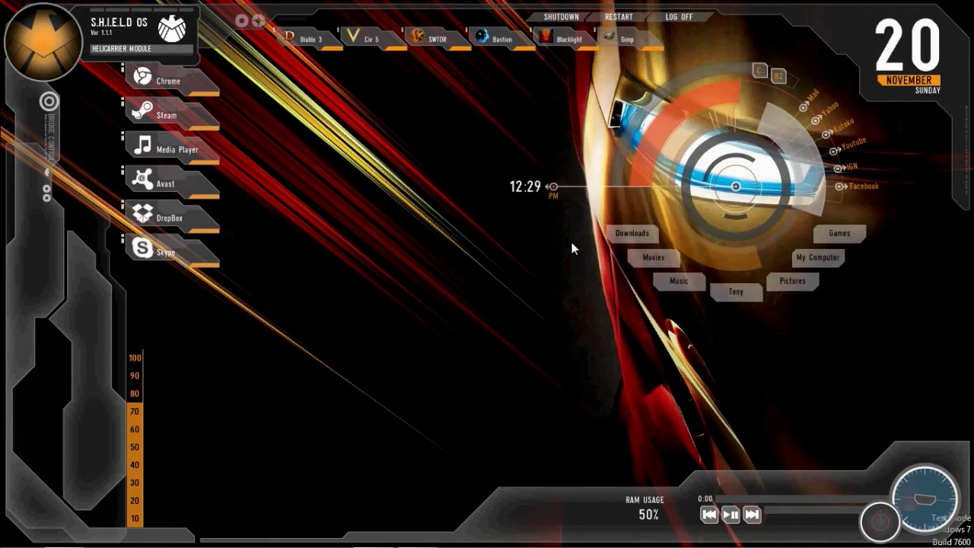
key(alt+Tab)
click(295, 325)
double_click(316, 338)
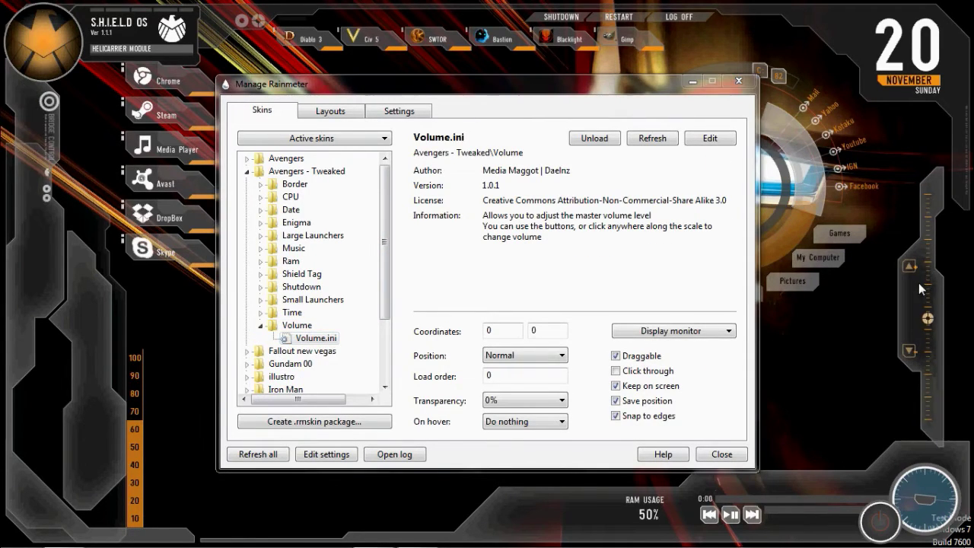
double_click(297, 325)
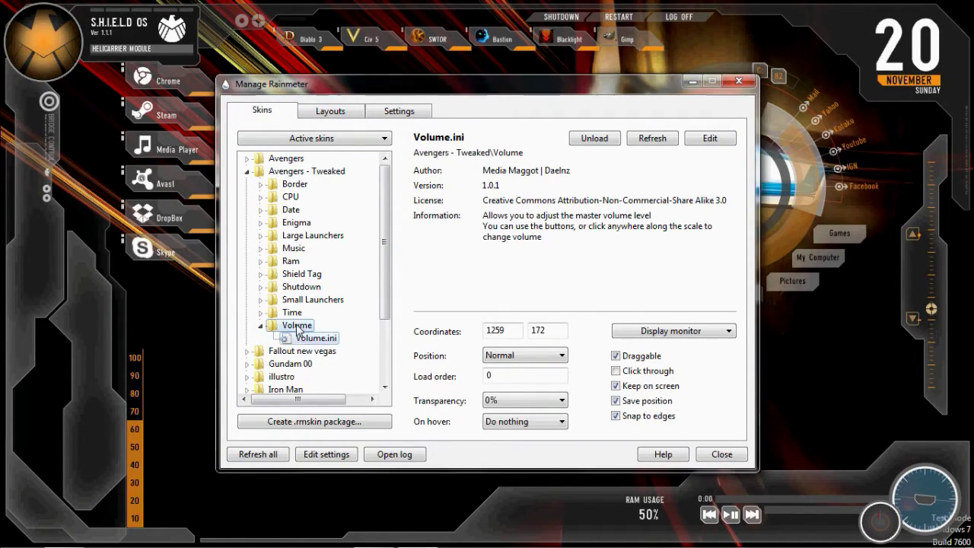
key(super+d)
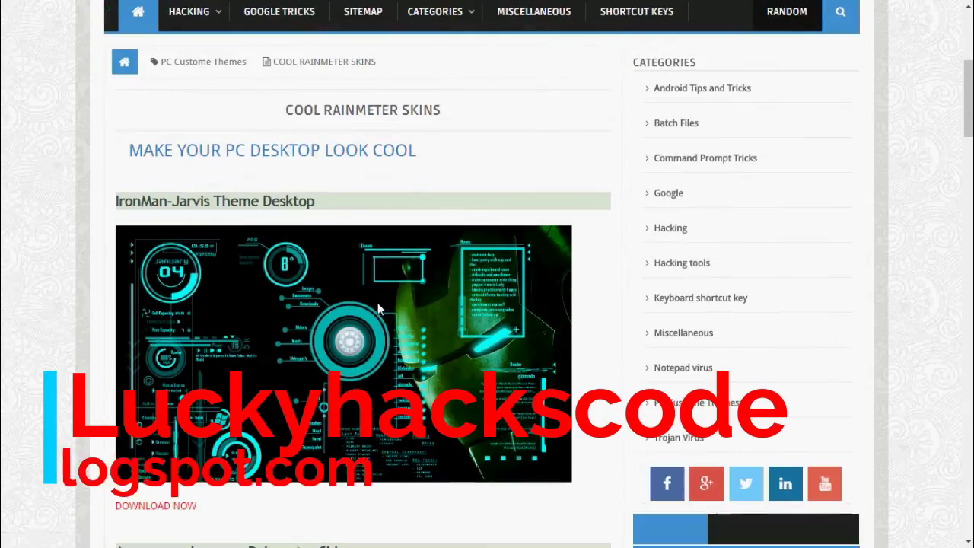
- Scroll the blog post past the skin previews down to Alien Blue-Its Alive and the author box
scroll(378, 308, down, 2)
scroll(378, 307, down, 3)
scroll(378, 307, down, 2)
scroll(378, 307, down, 2)
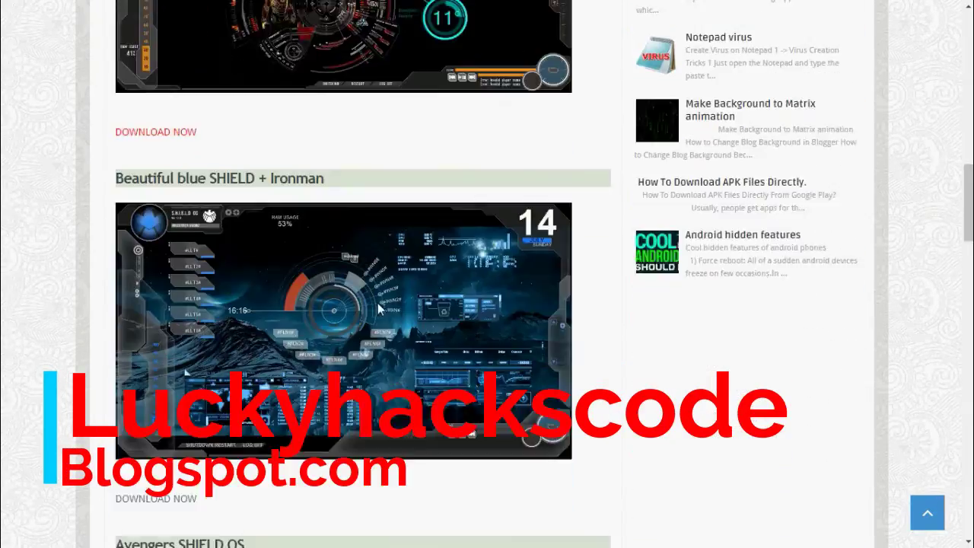
scroll(379, 307, down, 3)
scroll(378, 304, down, 2)
scroll(378, 304, down, 3)
scroll(377, 303, down, 2)
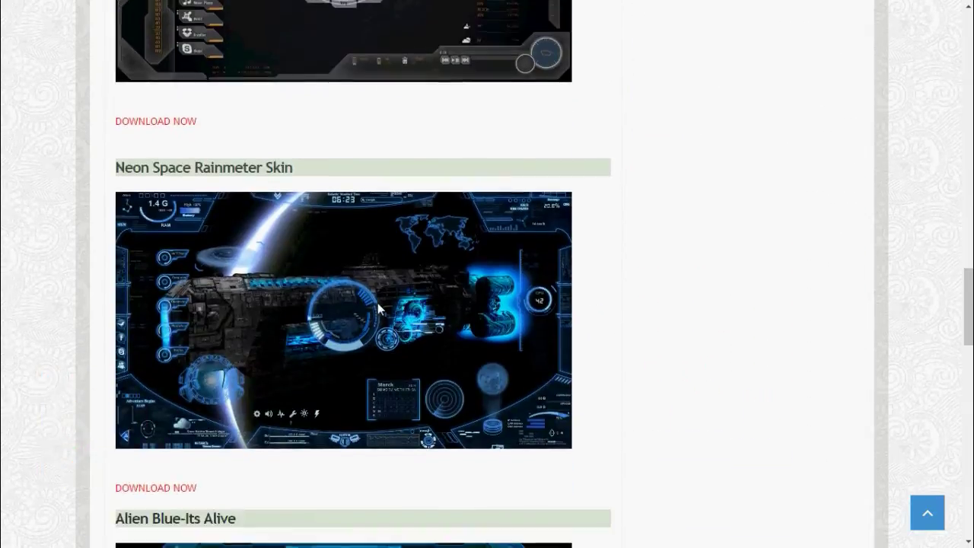
scroll(377, 304, down, 2)
scroll(380, 308, down, 3)
scroll(380, 309, down, 1)
scroll(380, 309, up, 1)
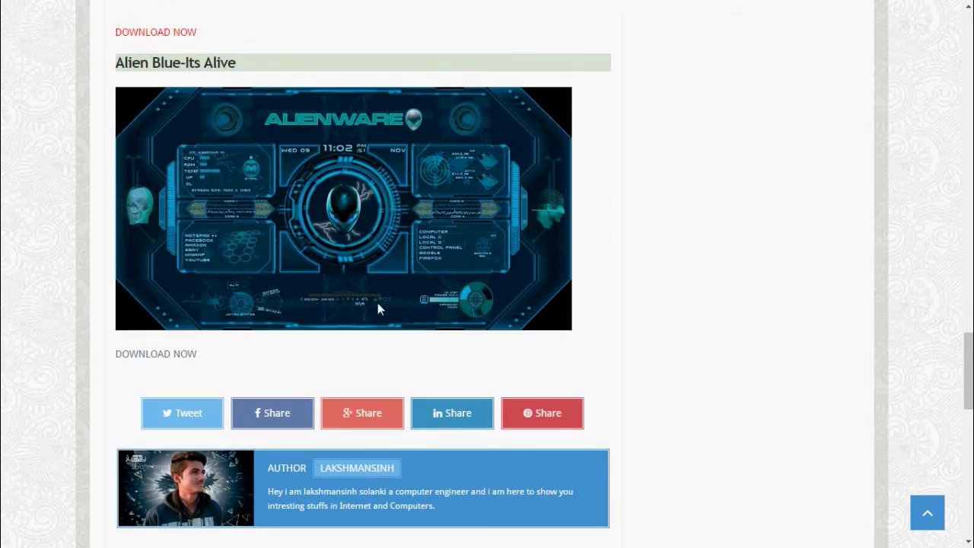